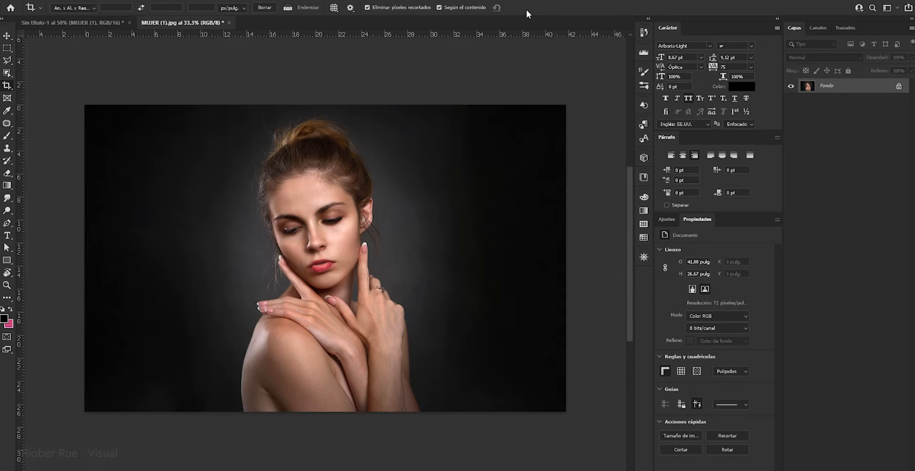
# Unlock the background layer of the portrait photo and try to save the file in its original format
pyautogui.click(897, 89)
pyautogui.hotkey('ctrl', 's')
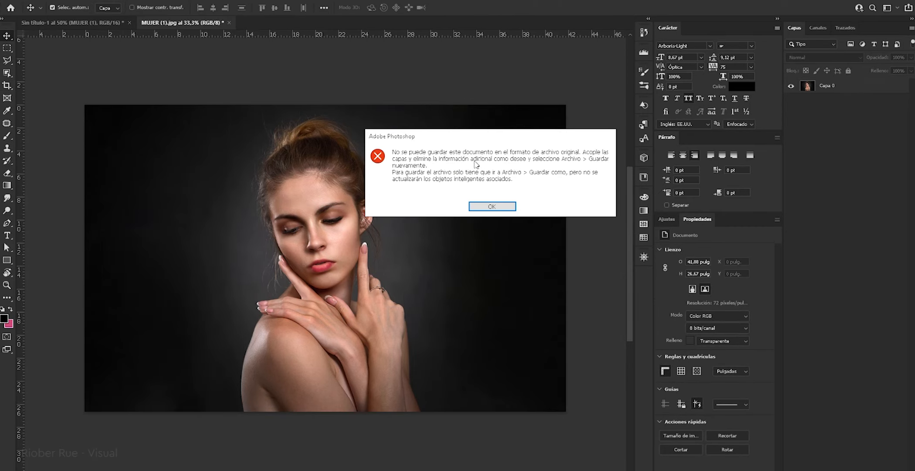
pyautogui.click(492, 206)
# Flatten the portrait image, save it as a progressive JPEG at maximum quality 12, and close it
pyautogui.rightClick(828, 85)
pyautogui.hotkey('ctrl', 'j')
pyautogui.hotkey('ctrl', 'j')
pyautogui.rightClick(845, 87)
pyautogui.click(727, 381)
pyautogui.hotkey('ctrl', 's')
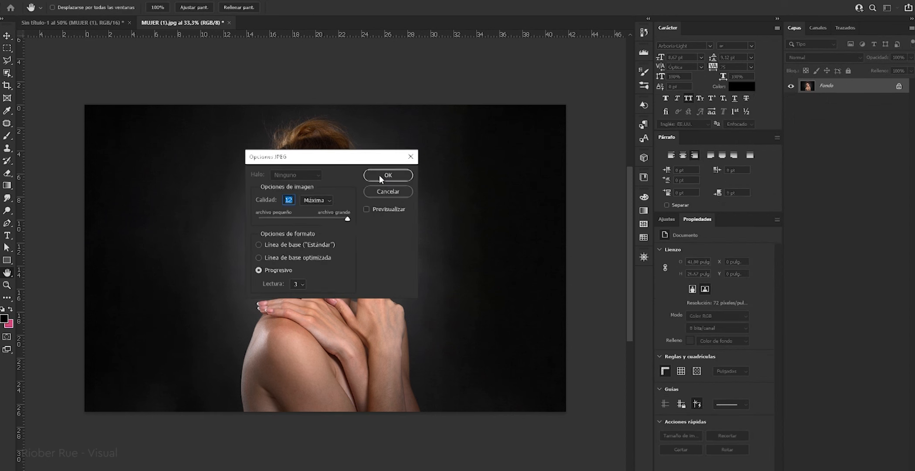
pyautogui.click(382, 180)
pyautogui.hotkey('ctrl', 'w')
# Scale the MUJER (1) photo to about 15.61% and position it so it covers the whole canvas
pyautogui.hotkey('ctrl', 't')
pyautogui.moveTo(528, 128); pyautogui.dragTo(553, 112)
pyautogui.moveTo(501, 196); pyautogui.dragTo(482, 231)
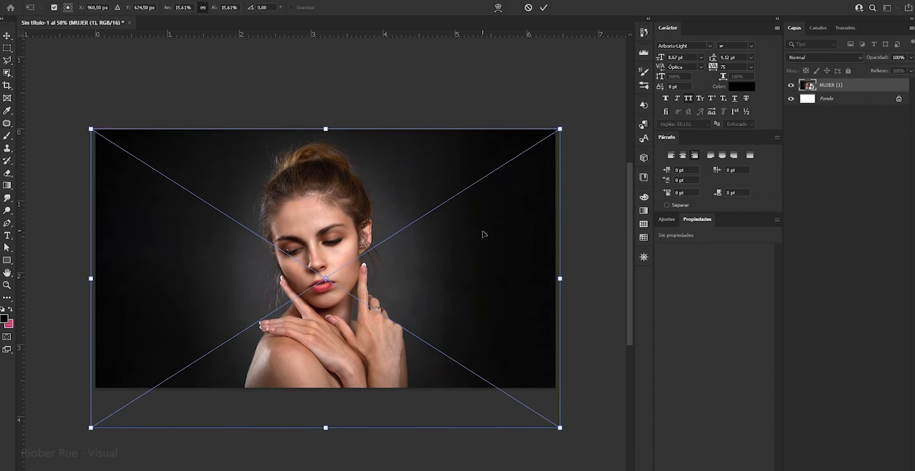
pyautogui.press('Return')
pyautogui.hotkey('ctrl', '0')
pyautogui.scroll(1, 302, 270)
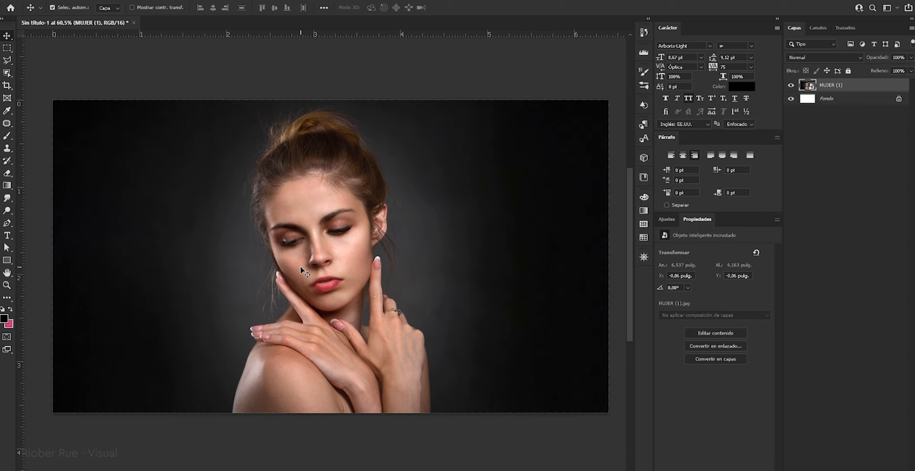
# Group the MUJER (1) layer and name the group RECURSOS
pyautogui.hotkey('ctrl', 'g')
pyautogui.doubleClick(827, 84)
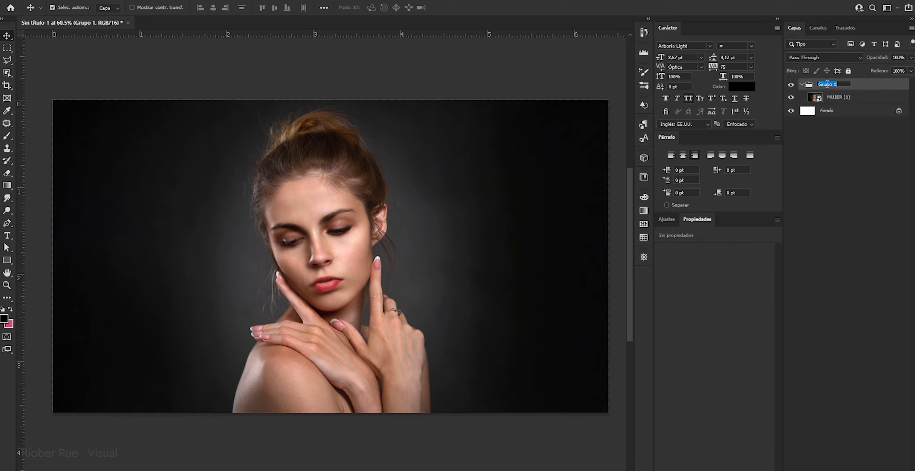
pyautogui.write('RECURSOS')
pyautogui.rightClick(838, 98)
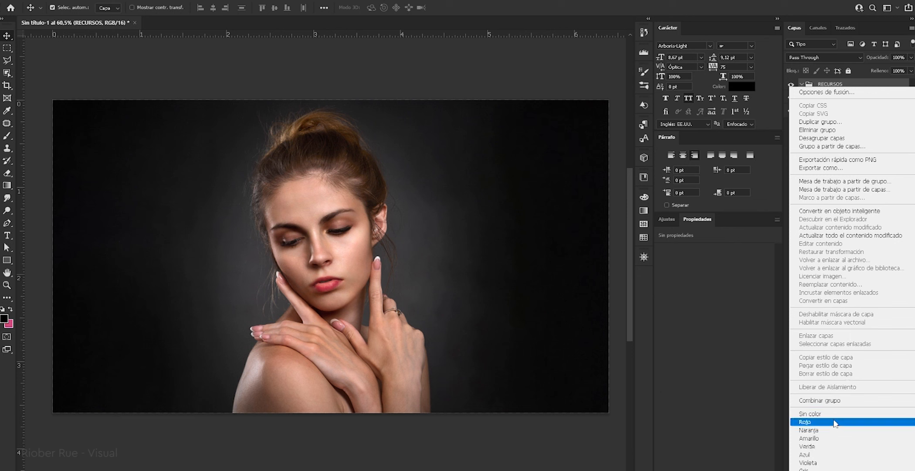
# Place the background layer inside the RECURSOS group and put a duplicate of the MUJER (1) photo above the group
pyautogui.click(840, 104)
pyautogui.moveTo(840, 101); pyautogui.dragTo(819, 82)
pyautogui.scroll(1, 299, 285)
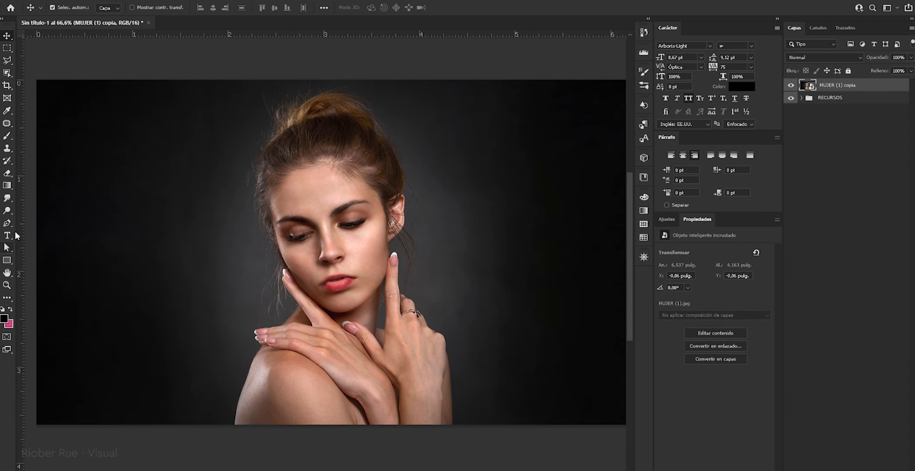
# Start a Pen path around the woman's face, tracing over the forehead from the temple beside the visible ear
pyautogui.press('m')
pyautogui.press('b')
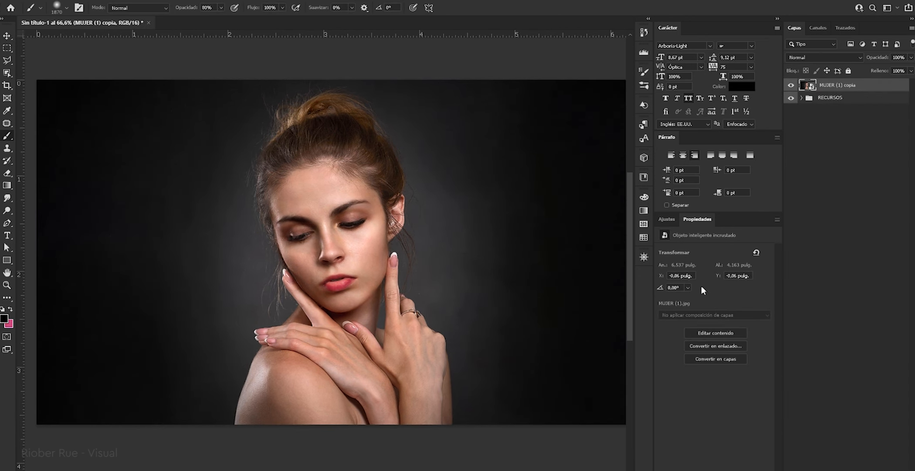
pyautogui.press('p')
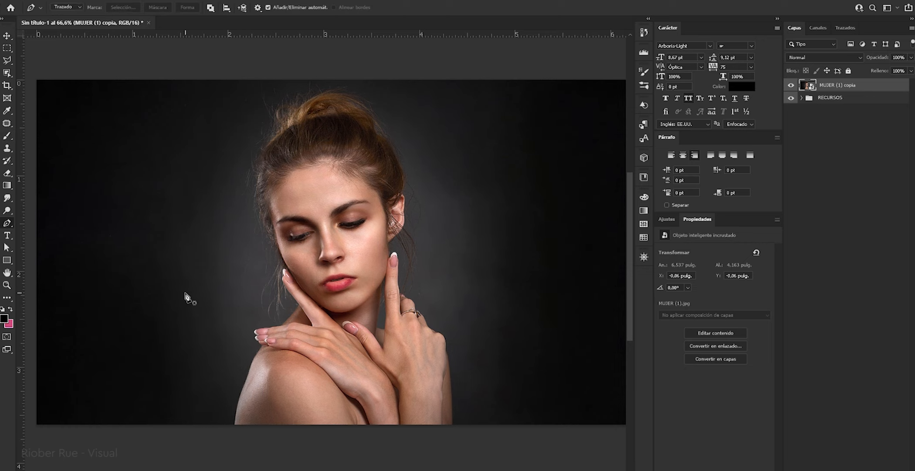
pyautogui.press('z')
pyautogui.moveTo(290, 222); pyautogui.dragTo(335, 276)
pyautogui.press('p')
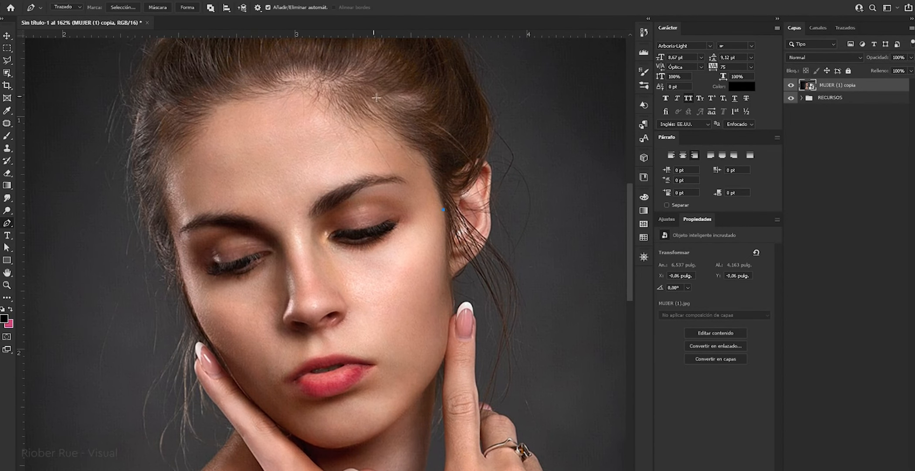
pyautogui.scroll(3, 261, 262)
pyautogui.moveTo(177, 253); pyautogui.dragTo(291, 268)
# Continue the face path along the cheek, around the chin and up the other cheek, closing it at the temple
pyautogui.scroll(-5, 262, 262)
pyautogui.press('z')
pyautogui.press('p')
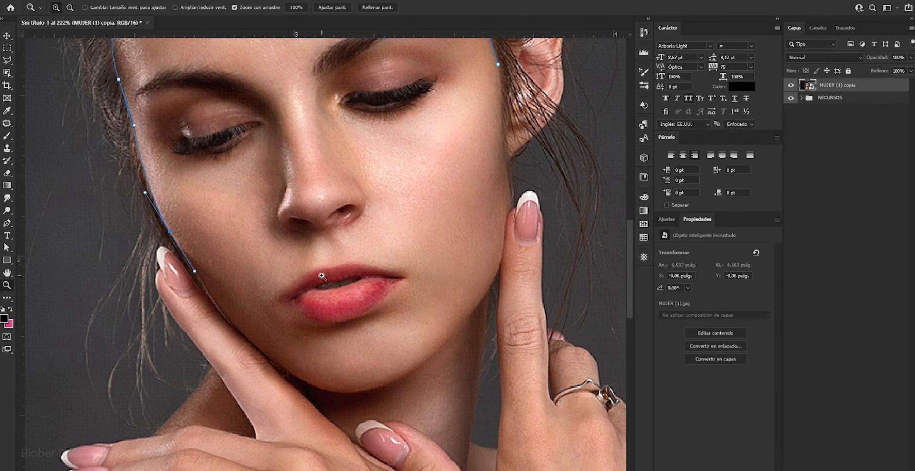
pyautogui.moveTo(271, 356); pyautogui.dragTo(254, 321)
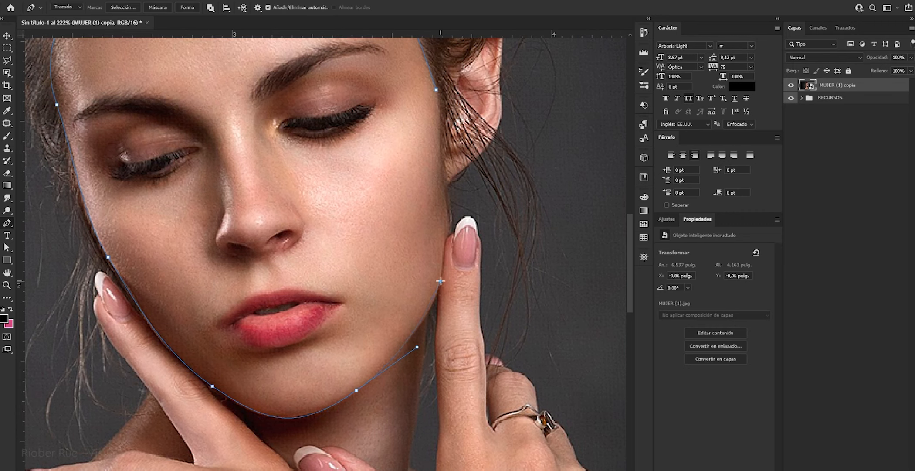
pyautogui.scroll(2, 431, 251)
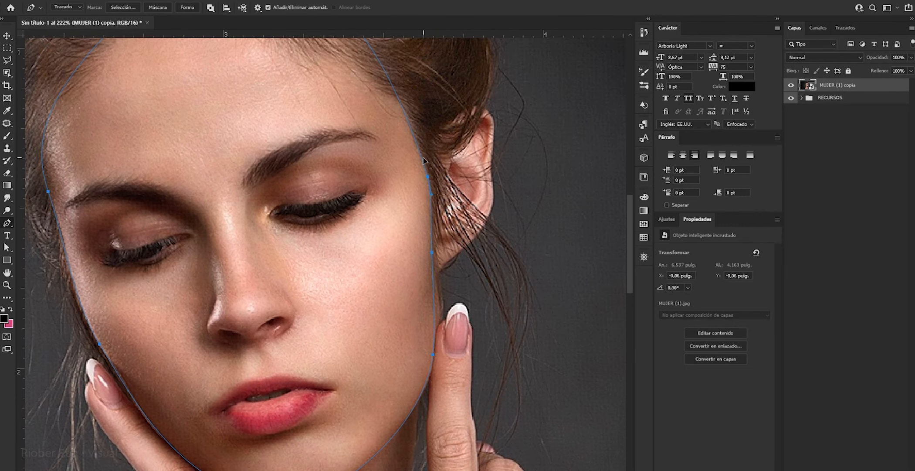
# Convert the face path to a new selection with 0 px feather and copy the selected face to its own layer
pyautogui.scroll(-2, 424, 160)
pyautogui.rightClick(290, 134)
pyautogui.click(313, 171)
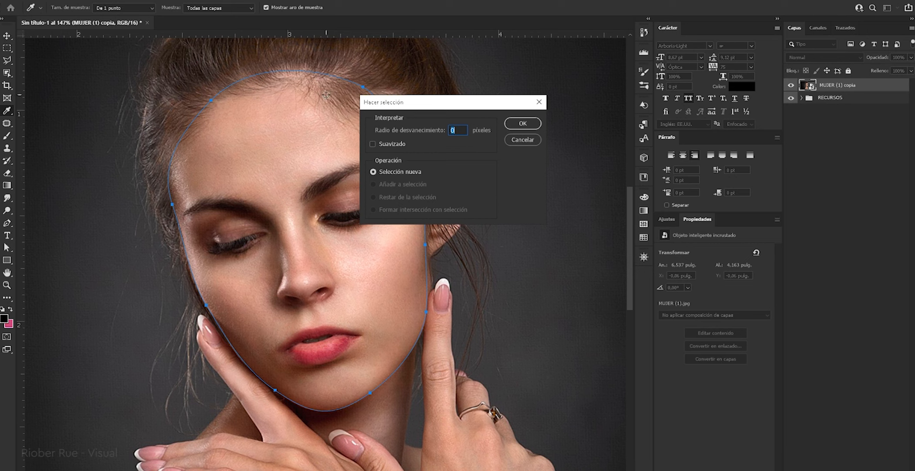
pyautogui.press('Return')
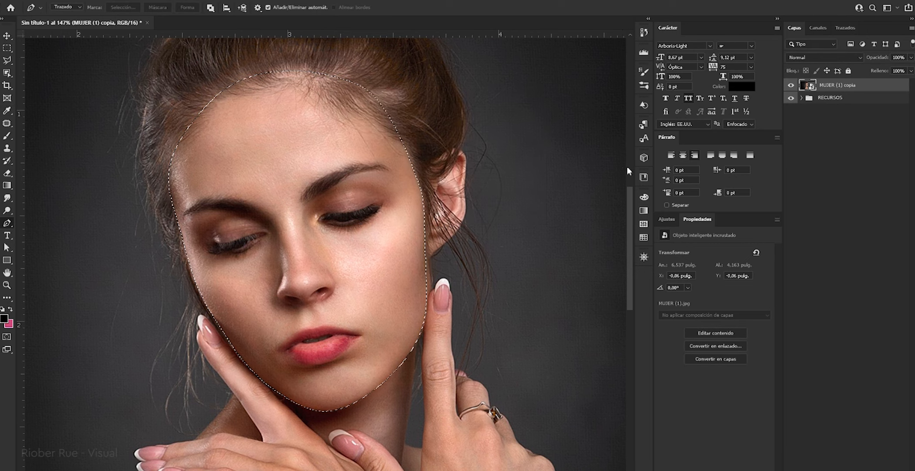
pyautogui.hotkey('ctrl', 'j')
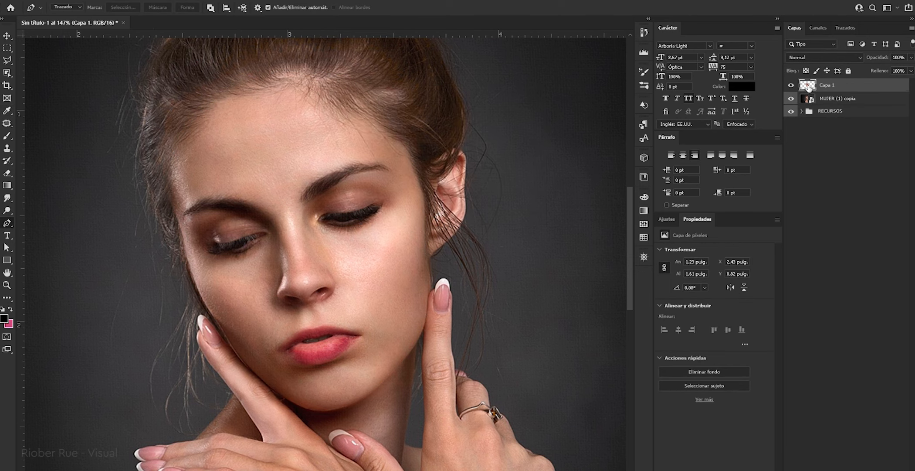
# Add a green solid colour fill layer above the RECURSOS group and check the face cutout by toggling layer visibility
pyautogui.click(830, 111)
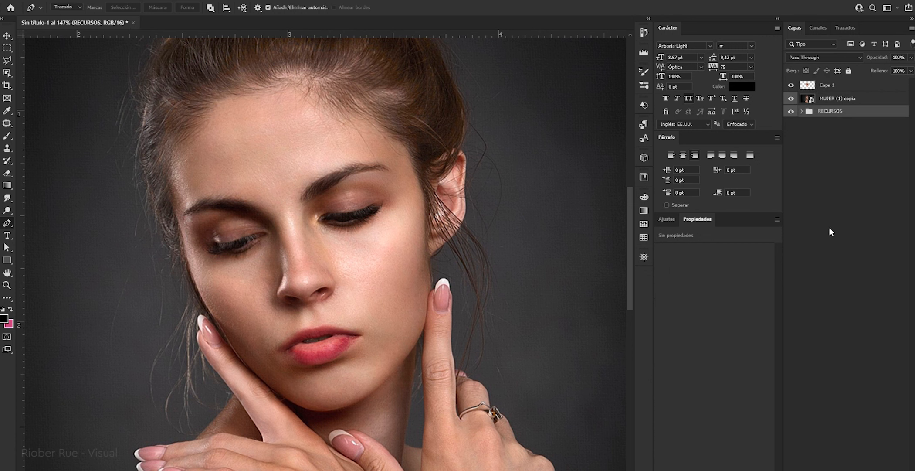
pyautogui.click(867, 464)
pyautogui.click(849, 315)
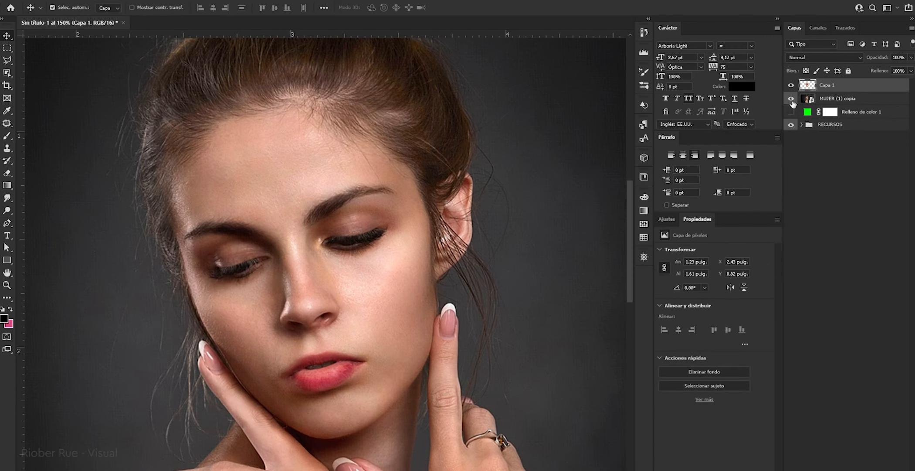
pyautogui.moveTo(791, 99); pyautogui.dragTo(791, 112)
pyautogui.click(790, 98)
# Rename the cut-out face layer ROSTRO and convert it to a smart object
pyautogui.doubleClick(825, 87)
pyautogui.rightClick(825, 93)
pyautogui.click(830, 211)
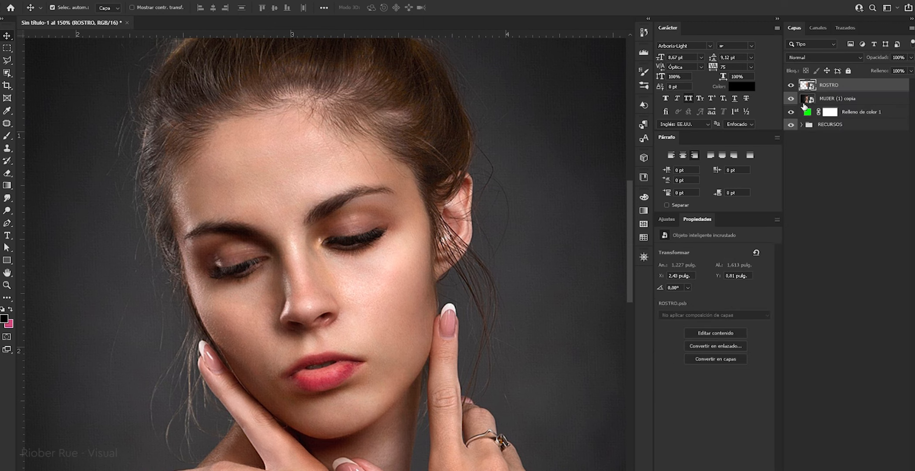
# Open the contents of the ROSTRO smart object and duplicate the face layer once, hiding the original
pyautogui.doubleClick(805, 85)
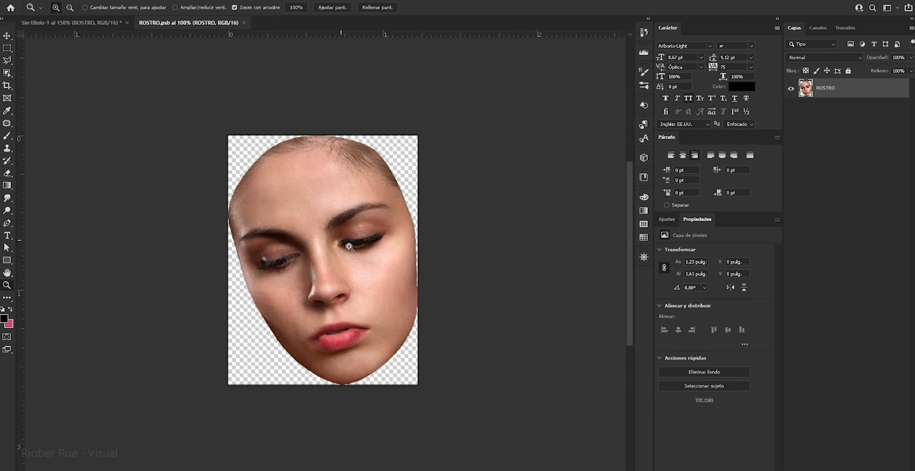
pyautogui.hotkey('ctrl', 'Tab')
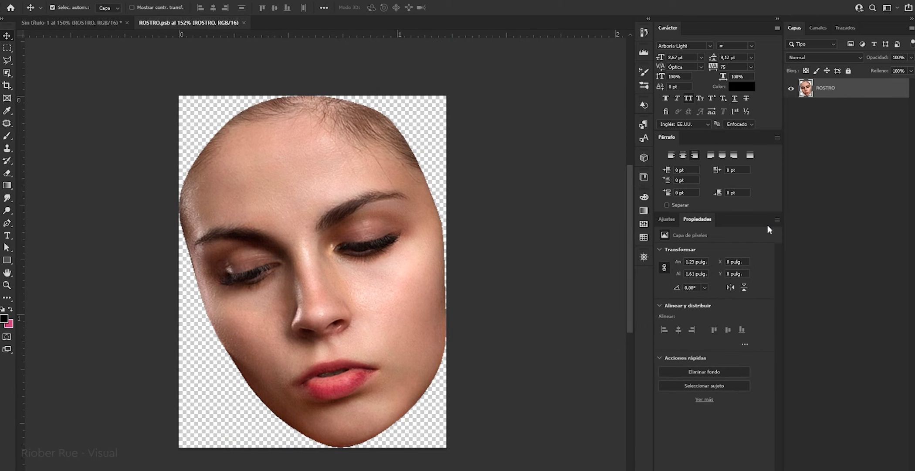
pyautogui.hotkey('ctrl', 'Tab')
pyautogui.hotkey('ctrl', 'Tab')
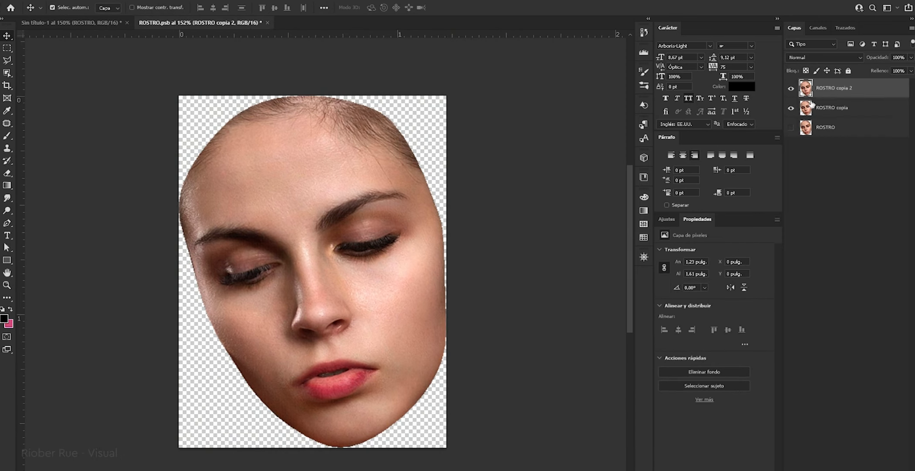
pyautogui.press('Delete')
# Remove the hair strands from the upper forehead of the duplicated face with the Patch tool
pyautogui.scroll(3, 310, 132)
pyautogui.press('j')
pyautogui.moveTo(349, 133)
pyautogui.mouseDown()
pyautogui.moveTo(375, 177)
pyautogui.moveTo(345, 134)
pyautogui.mouseUp()
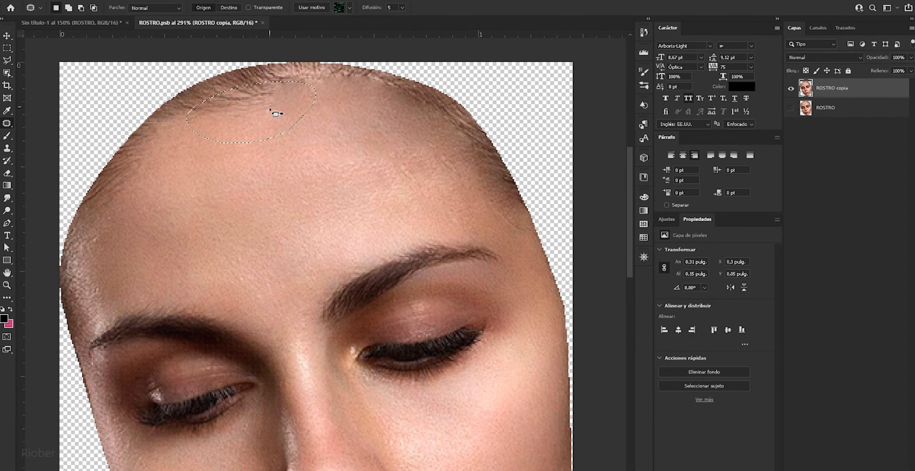
pyautogui.press('v')
pyautogui.scroll(-2, 366, 207)
# Duplicate the patched face, clip the duplicate to the layer below, and enlarge it to about 1.37 × 1.79 inches
pyautogui.hotkey('ctrl', 'j')
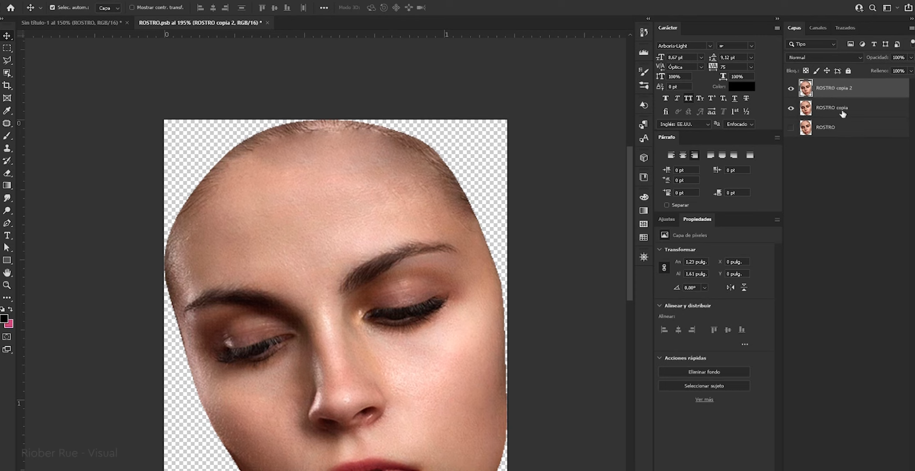
pyautogui.hotkey('ctrl', 't')
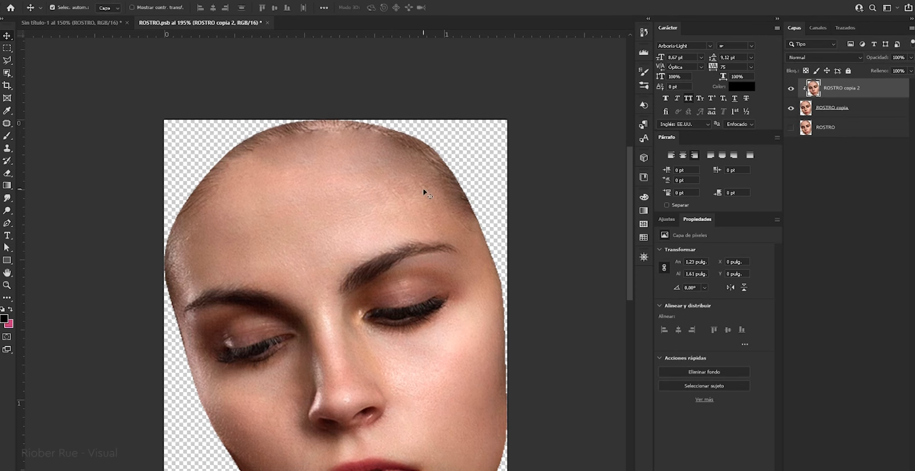
pyautogui.scroll(-1, 414, 196)
pyautogui.moveTo(501, 125); pyautogui.dragTo(524, 112)
pyautogui.press('Return')
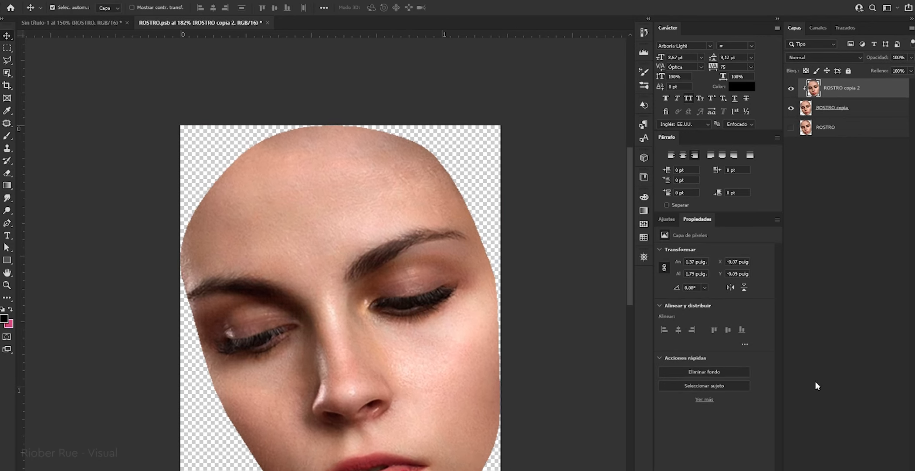
# Add a layer mask to the enlarged face layer and invert it to hide the layer
pyautogui.click(815, 381)
pyautogui.scroll(2, 393, 240)
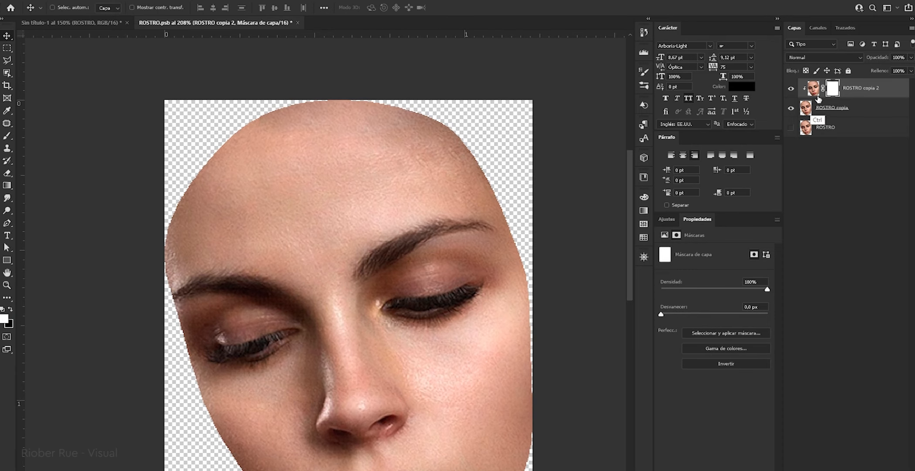
pyautogui.press('b')
pyautogui.moveTo(371, 260); pyautogui.dragTo(377, 261)
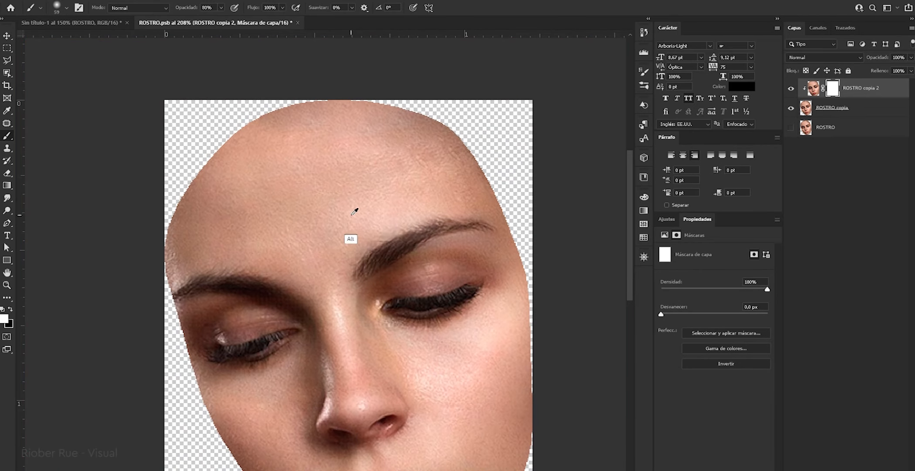
pyautogui.scroll(-1, 354, 211)
pyautogui.hotkey('ctrl', 'i')
# Paint white on the mask along the forehead and face edges with a soft brush, using 50% and 20% opacity
pyautogui.scroll(1, 379, 176)
pyautogui.moveTo(378, 176); pyautogui.dragTo(383, 176)
pyautogui.rightClick(388, 209)
pyautogui.click(280, 156)
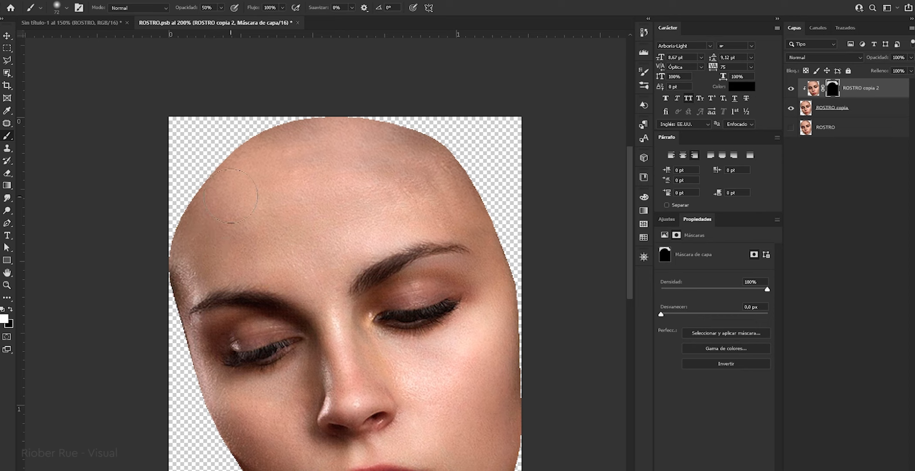
pyautogui.scroll(-2, 432, 155)
pyautogui.scroll(2, 235, 344)
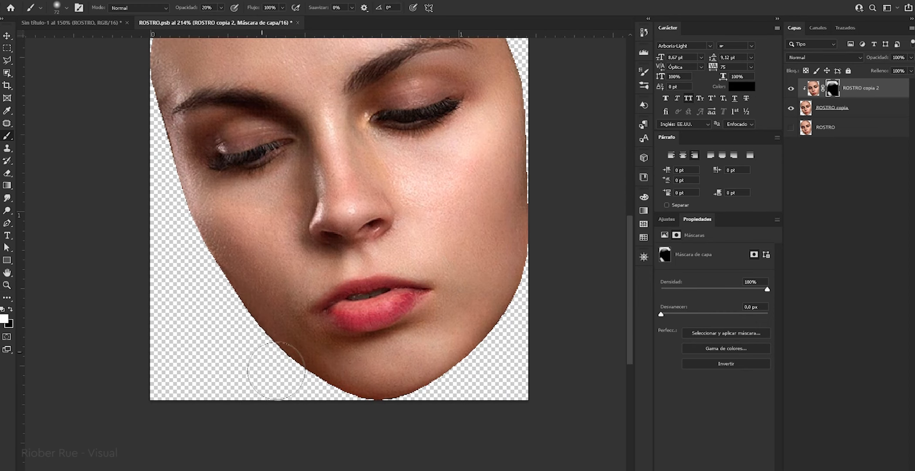
pyautogui.scroll(-2, 441, 254)
pyautogui.scroll(1, 441, 253)
pyautogui.press('v')
pyautogui.scroll(-2, 374, 267)
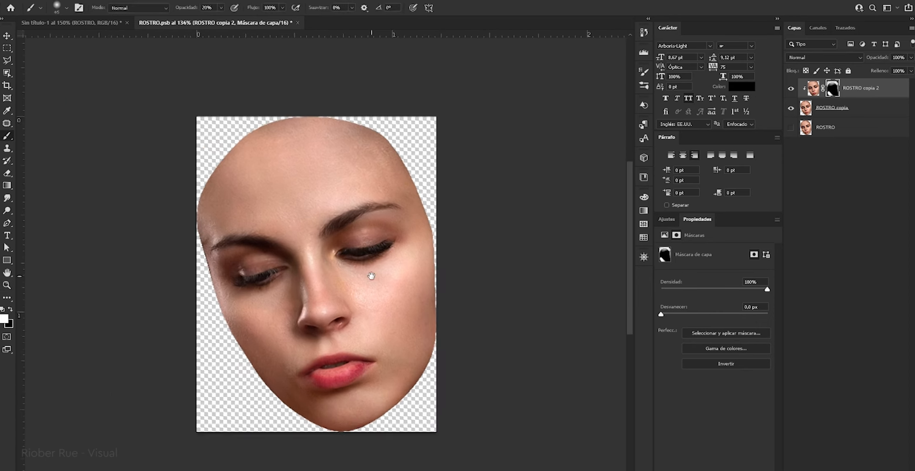
# Add a Hue/Saturation adjustment layer above the face layers, shift its hue, and invert its mask
pyautogui.click(823, 167)
pyautogui.click(20, 1)
pyautogui.click(387, 265)
pyautogui.click(838, 467)
pyautogui.click(854, 391)
pyautogui.moveTo(714, 287); pyautogui.dragTo(718, 287)
pyautogui.click(676, 235)
pyautogui.hotkey('ctrl', 'i')
# Paint white over the lips on the Hue/Saturation mask with a small brush at 90% opacity
pyautogui.scroll(4, 352, 298)
pyautogui.press('b')
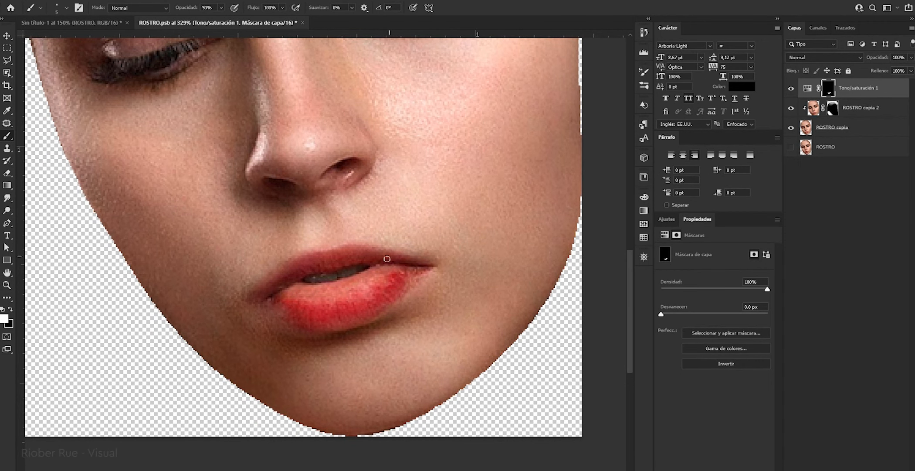
pyautogui.hotkey('ctrl', '0')
pyautogui.press('v')
# Save and close the ROSTRO smart object's contents to update the face in the main composition
pyautogui.hotkey('ctrl', 's')
pyautogui.hotkey('ctrl', 'w')
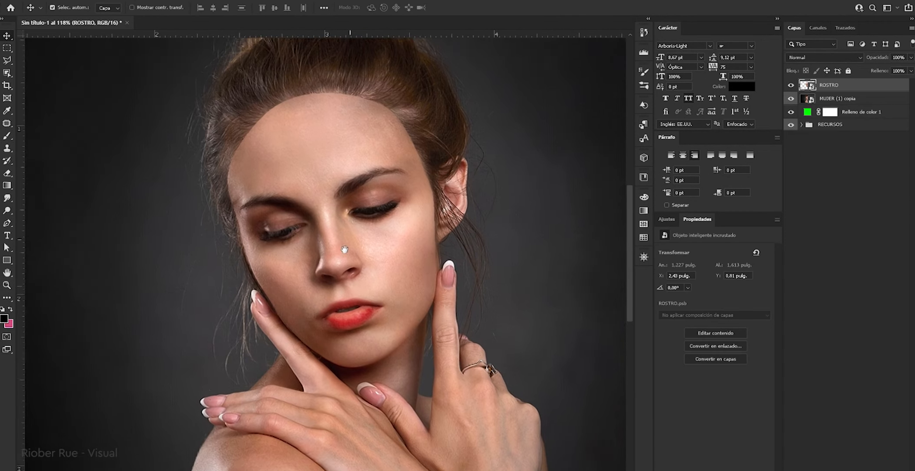
pyautogui.scroll(-2, 345, 249)
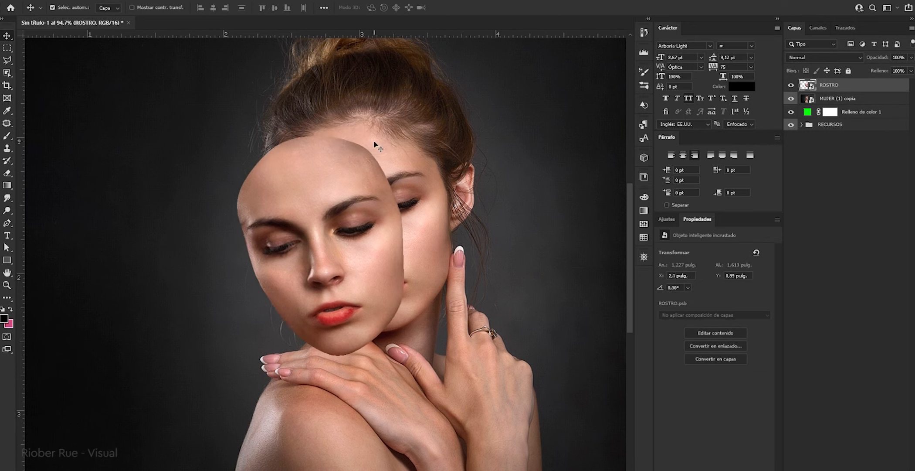
# Rename the woman's photo copy to M and duplicate it beneath the ROSTRO layer
pyautogui.click(830, 99)
pyautogui.hotkey('ctrl', 'j')
pyautogui.press('Return')
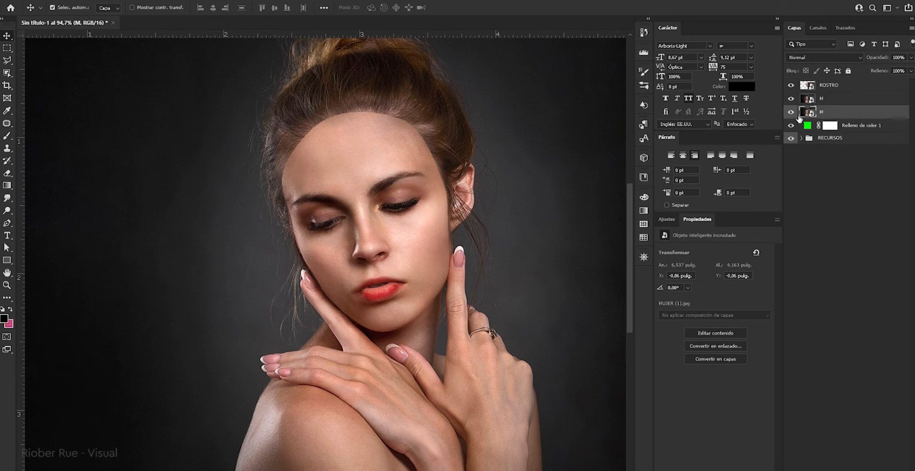
# Rename the green colour fill layer to F and delete its layer mask
pyautogui.press('Tab')
pyautogui.write('F')
pyautogui.press('Return')
pyautogui.rightClick(829, 125)
pyautogui.click(821, 142)
pyautogui.click(823, 174)
# Hide the lower M and ROSTRO layers, and mask the face shape out of the upper M layer using ROSTRO's outline as selection
pyautogui.click(790, 112)
pyautogui.click(790, 85)
pyautogui.click(791, 85)
pyautogui.click(790, 85)
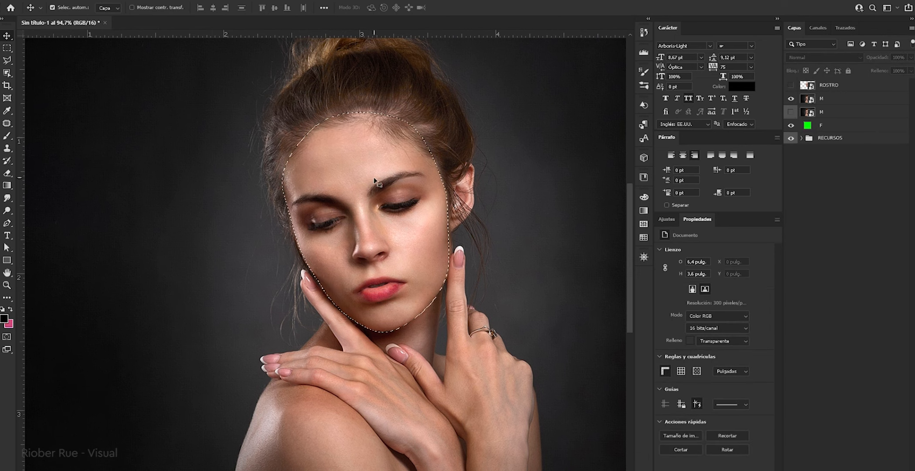
pyautogui.click(828, 98)
pyautogui.hotkey('ctrl', 'i')
pyautogui.hscroll(2, 367, 214)
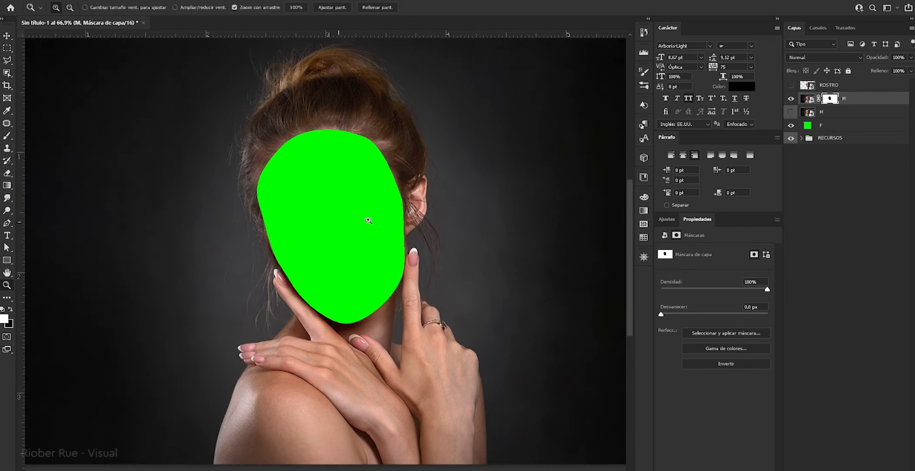
# Add an empty layer between the two M layers and load the face-shaped selection, expanded slightly outward
pyautogui.click(808, 112)
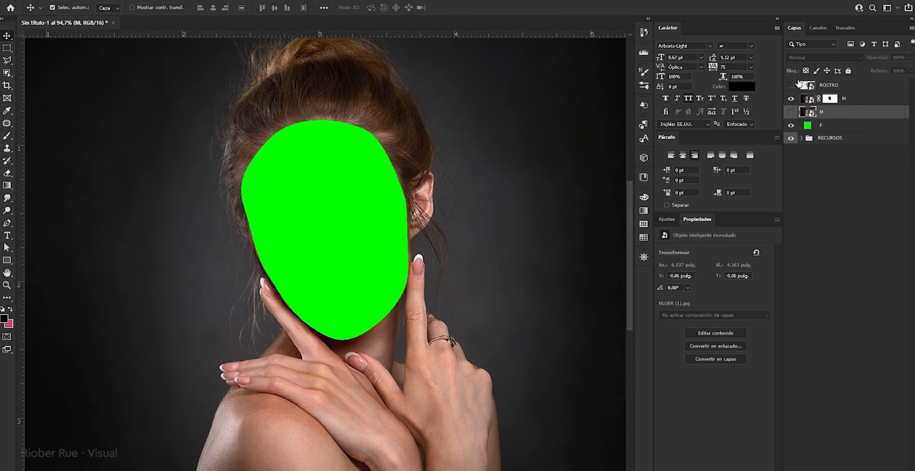
pyautogui.hotkey('ctrl', 'alt', 'shift', 'n')
pyautogui.click(133, 1)
pyautogui.moveTo(163, 139)
pyautogui.click(83, 155)
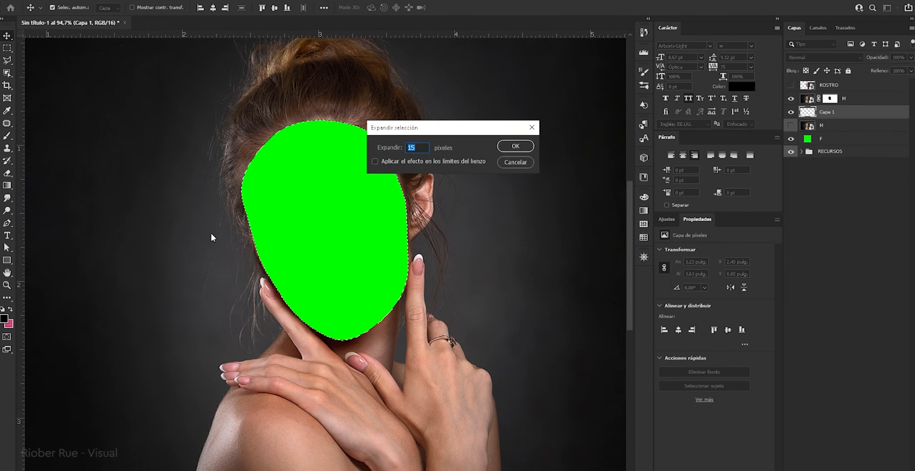
pyautogui.click(516, 146)
# Fill the expanded selection on the new layer with a very dark maroon using the Paint Bucket, and deselect
pyautogui.press('b')
pyautogui.rightClick(8, 185)
pyautogui.click(52, 194)
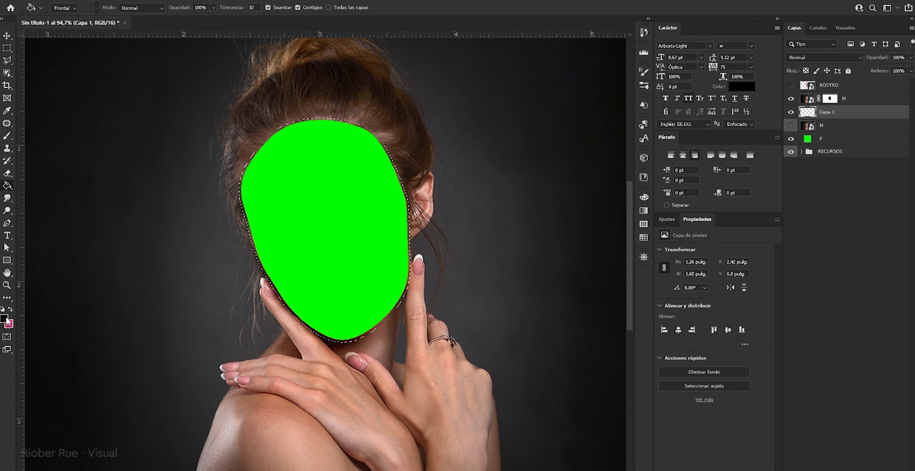
pyautogui.keyDown('alt'); pyautogui.click(344, 336); pyautogui.keyUp('alt')
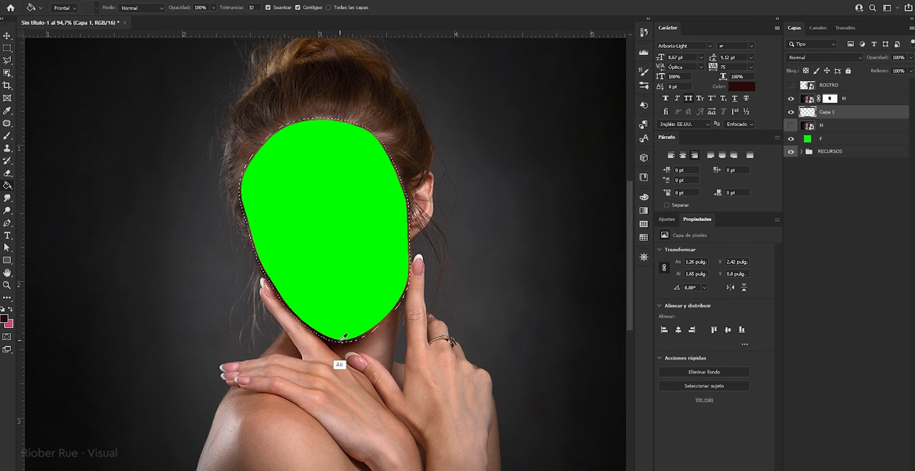
pyautogui.click(335, 222)
pyautogui.hotkey('ctrl', 'd')
# Duplicate the ROSTRO face, keep only the copy visible, and shift and slightly rotate it so the maroon opening is partly exposed
pyautogui.press('v')
pyautogui.click(837, 192)
pyautogui.click(790, 85)
pyautogui.moveTo(347, 188); pyautogui.dragTo(273, 257)
pyautogui.scroll(-2, 330, 201)
pyautogui.scroll(-1, 327, 220)
pyautogui.hotkey('ctrl', 'j')
pyautogui.scroll(2, 301, 257)
pyautogui.hotkey('ctrl', 't')
pyautogui.moveTo(327, 165); pyautogui.dragTo(323, 160)
pyautogui.moveTo(297, 226); pyautogui.dragTo(303, 225)
pyautogui.scroll(-1, 303, 226)
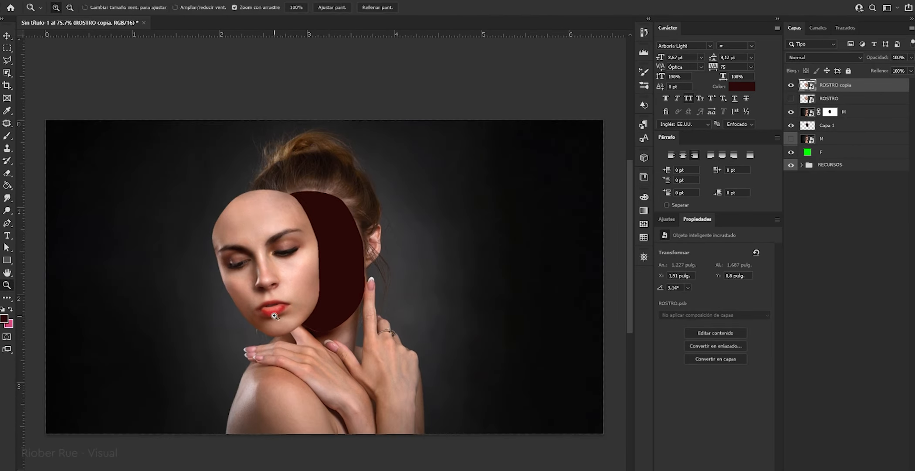
# Distort the corners and tilt of the ROSTRO copy to give it perspective, and apply the transform
pyautogui.rightClick(285, 221)
pyautogui.click(307, 281)
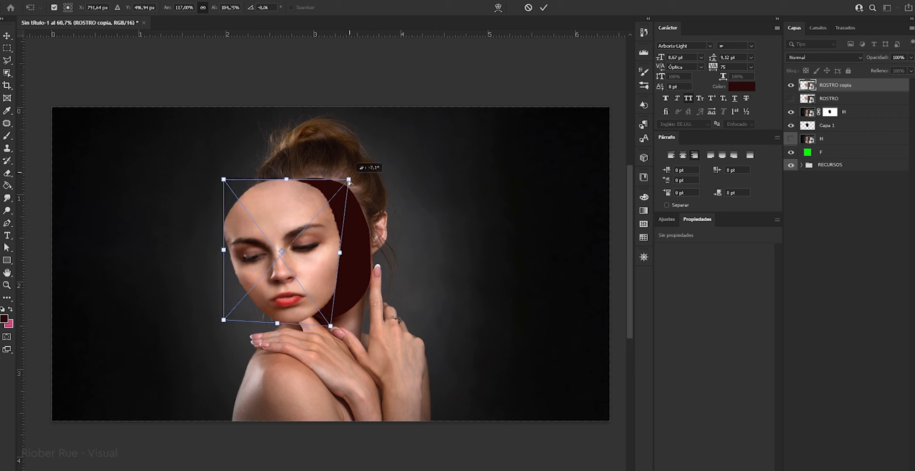
pyautogui.rightClick(282, 223)
pyautogui.click(314, 277)
pyautogui.moveTo(330, 173); pyautogui.dragTo(335, 171)
pyautogui.moveTo(224, 319); pyautogui.dragTo(226, 320)
pyautogui.click(543, 10)
pyautogui.click(299, 262)
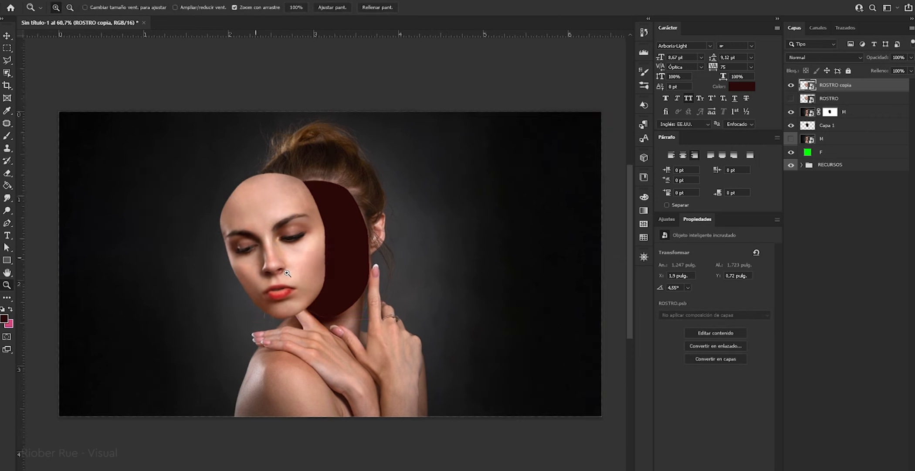
# Rename the maroon layer Hueco and convert it to a smart object
pyautogui.scroll(5, 301, 260)
pyautogui.press('Return')
pyautogui.rightClick(834, 126)
pyautogui.click(751, 214)
# Open the Hueco smart object's contents and add an empty layer clipped to the maroon shape
pyautogui.doubleClick(807, 125)
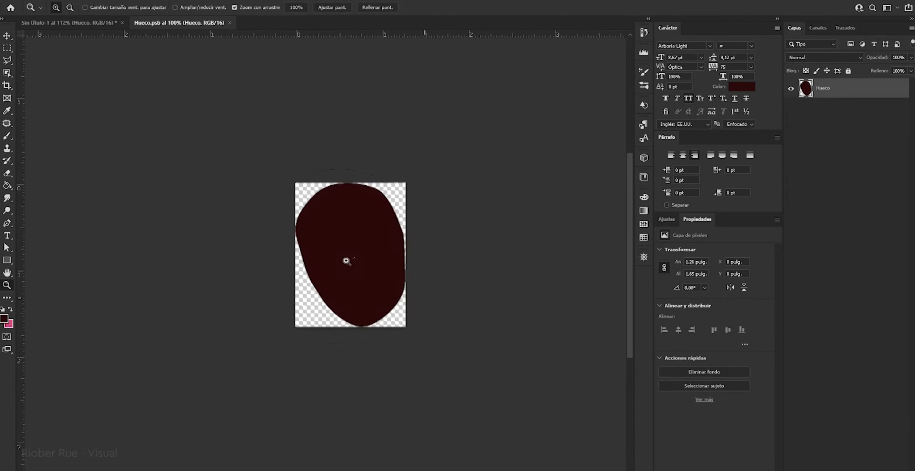
pyautogui.moveTo(346, 260); pyautogui.dragTo(367, 257)
pyautogui.hotkey('ctrl', 'shift', 'alt', 'n')
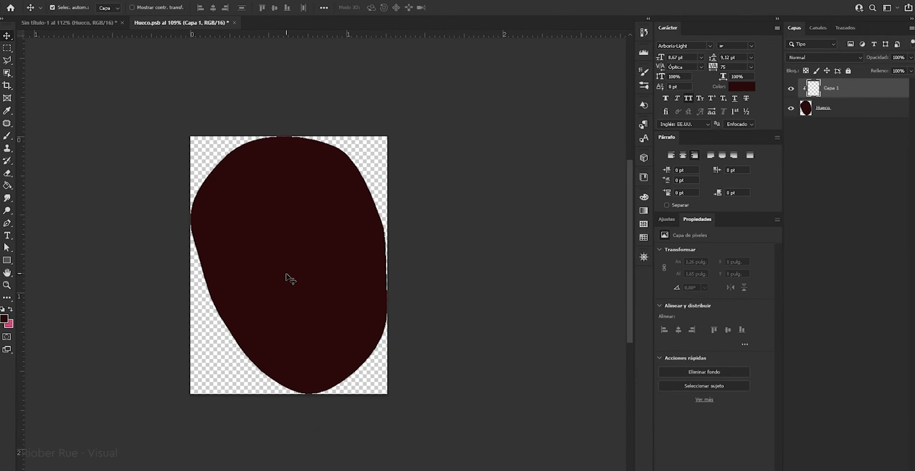
# Sketch orange direction arrows and curves around the face and hollow on a temporary layer in the main composition
pyautogui.hotkey('ctrl', 'Tab')
pyautogui.scroll(-3, 393, 205)
pyautogui.press('b')
pyautogui.hotkey('ctrl', 'shift', 'alt', 'n')
pyautogui.click(4, 318)
pyautogui.press('Return')
pyautogui.moveTo(45, 235); pyautogui.dragTo(99, 257)
pyautogui.moveTo(78, 242); pyautogui.dragTo(77, 265)
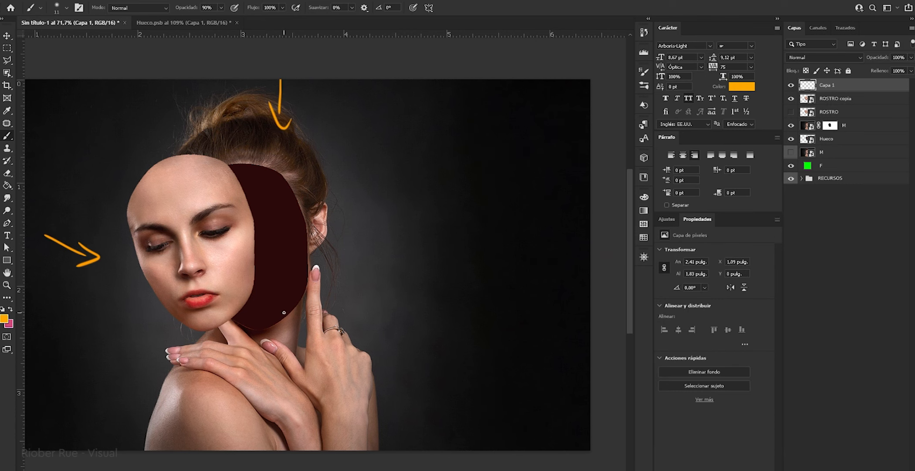
pyautogui.moveTo(231, 261); pyautogui.dragTo(220, 251)
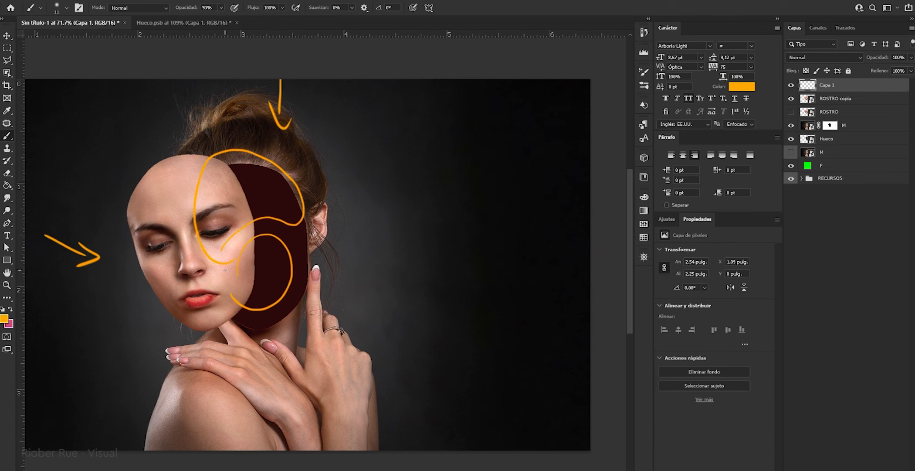
pyautogui.moveTo(357, 126); pyautogui.dragTo(279, 261)
pyautogui.moveTo(288, 181); pyautogui.dragTo(237, 301)
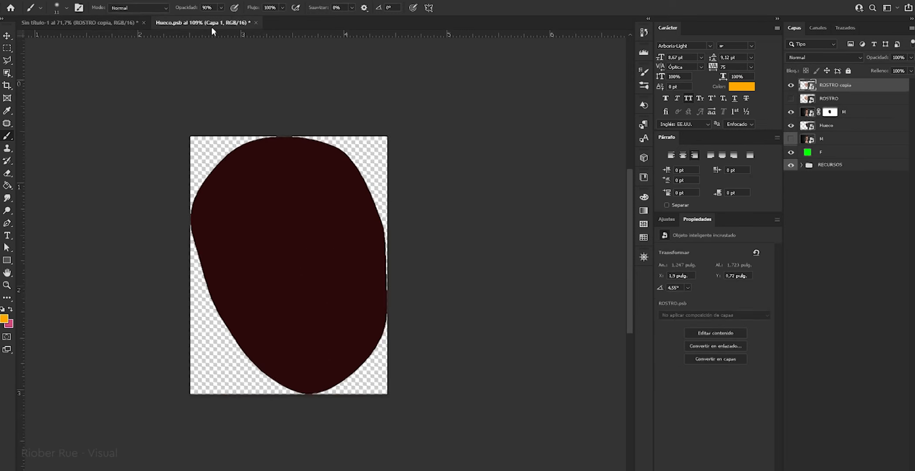
# Add a Multiply Inner Shadow to the Hueco layer inside its smart object, adjusting its angle and increasing its size
pyautogui.click(862, 107)
pyautogui.doubleClick(863, 108)
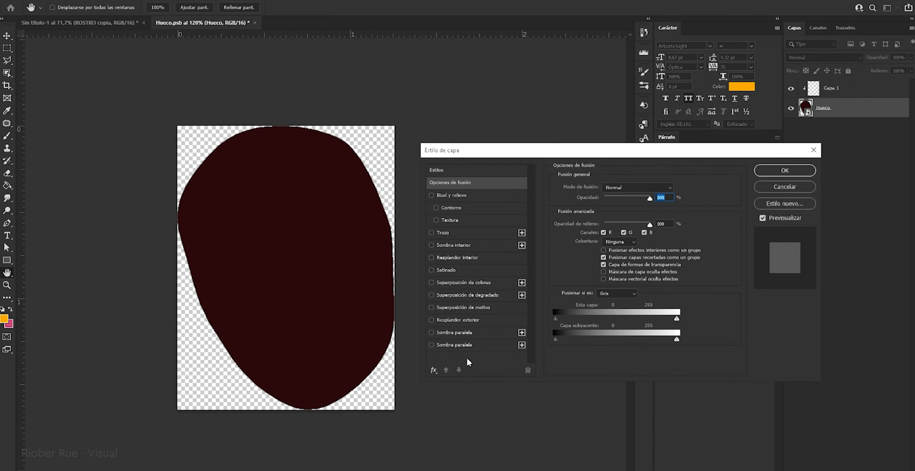
pyautogui.click(453, 244)
pyautogui.click(605, 211)
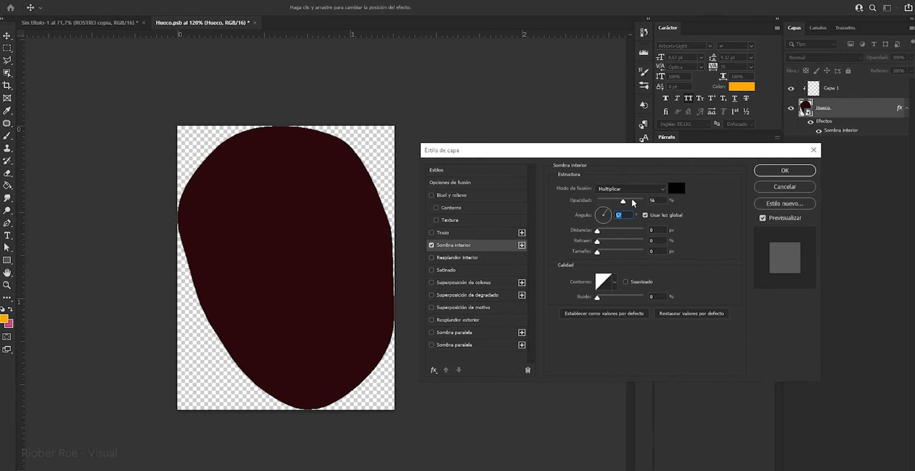
pyautogui.moveTo(612, 223); pyautogui.dragTo(603, 205)
pyautogui.moveTo(597, 252); pyautogui.dragTo(627, 230)
# Set the inner shadow's colour to 422c14 and apply the layer style
pyautogui.click(676, 188)
pyautogui.hotkey('ctrl', 'v')
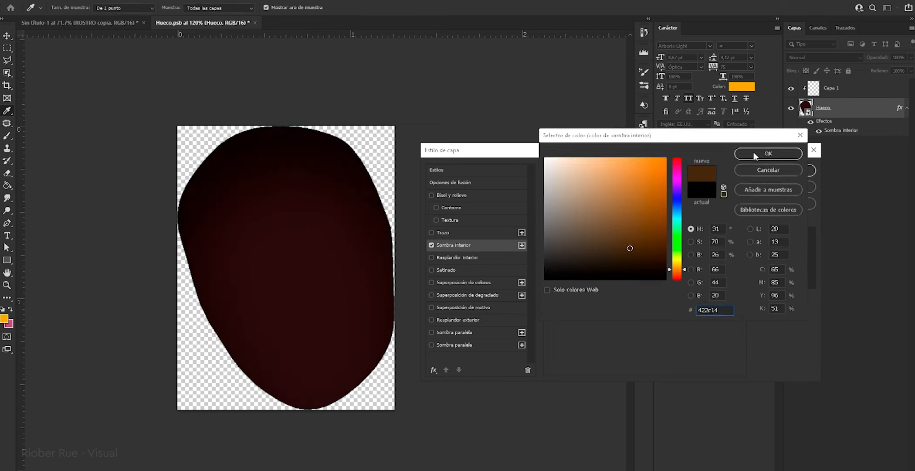
pyautogui.click(758, 151)
pyautogui.press('Return')
# Choose a medium brown brush colour and rename the clipped empty layer Resplandor
pyautogui.hotkey('alt', ']')
pyautogui.press('b')
pyautogui.click(4, 318)
pyautogui.click(621, 225)
pyautogui.click(767, 151)
pyautogui.write('Resplandor')
pyautogui.press('Return')
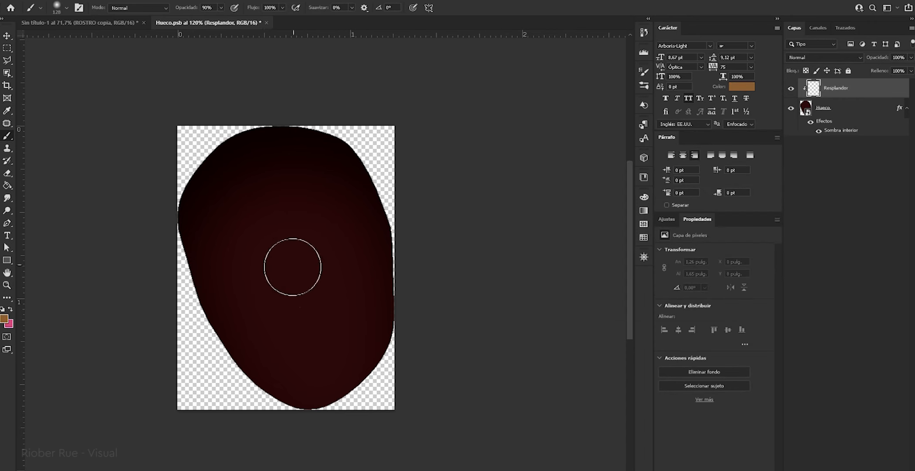
# Paint one soft brown dab in the middle of the hollow, enlarge it into a broad glow and move it lower
pyautogui.click(289, 287)
pyautogui.press('v')
pyautogui.hotkey('ctrl', 't')
pyautogui.moveTo(366, 224); pyautogui.dragTo(452, 146)
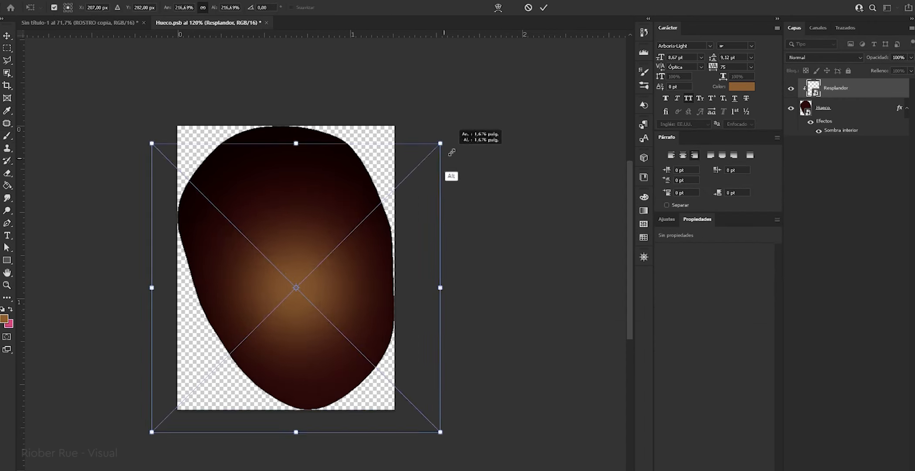
pyautogui.moveTo(379, 231); pyautogui.dragTo(337, 336)
pyautogui.press('Return')
# Switch to the Brave browser, search images for "textura de hueso" and preview a cracked bone texture
pyautogui.click(472, 268)
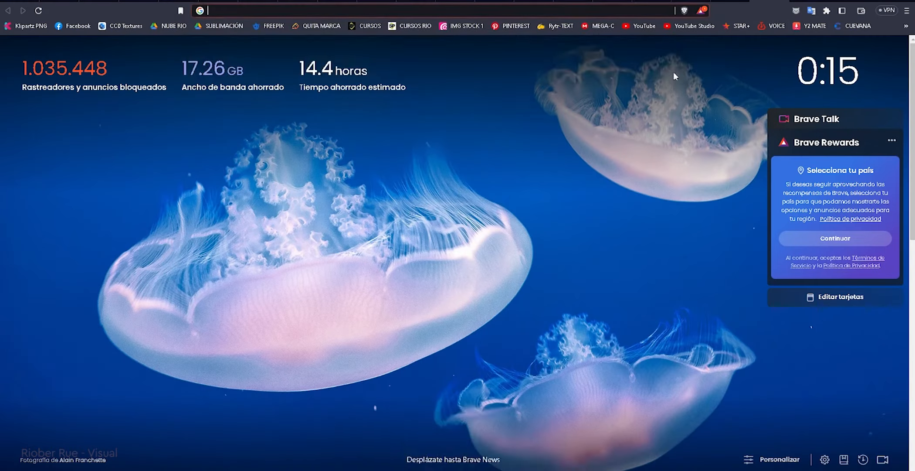
pyautogui.write('textura de hueso')
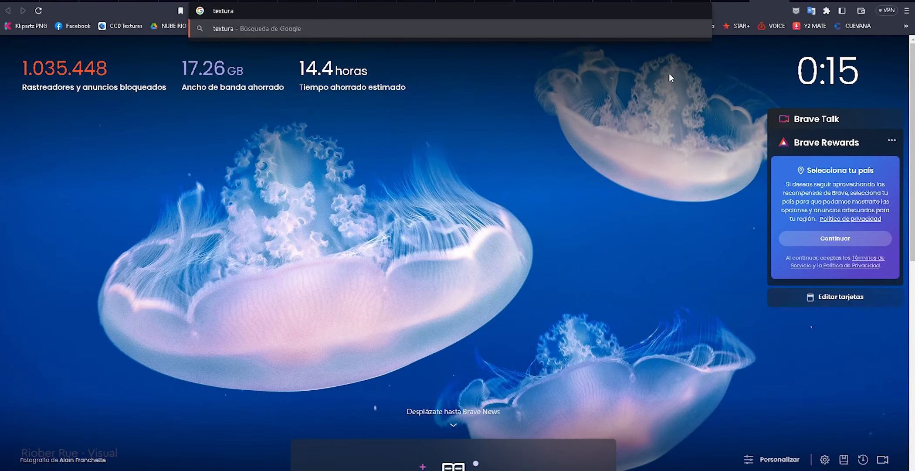
pyautogui.press('Return')
pyautogui.click(149, 85)
pyautogui.click(558, 190)
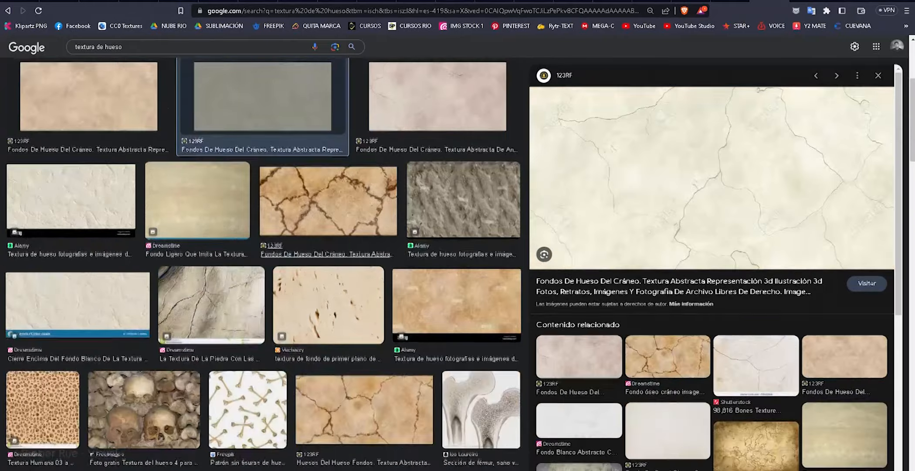
# Refine the bone texture image search with the word "gratis"
pyautogui.click(144, 46)
pyautogui.write('gratis')
pyautogui.press('Return')
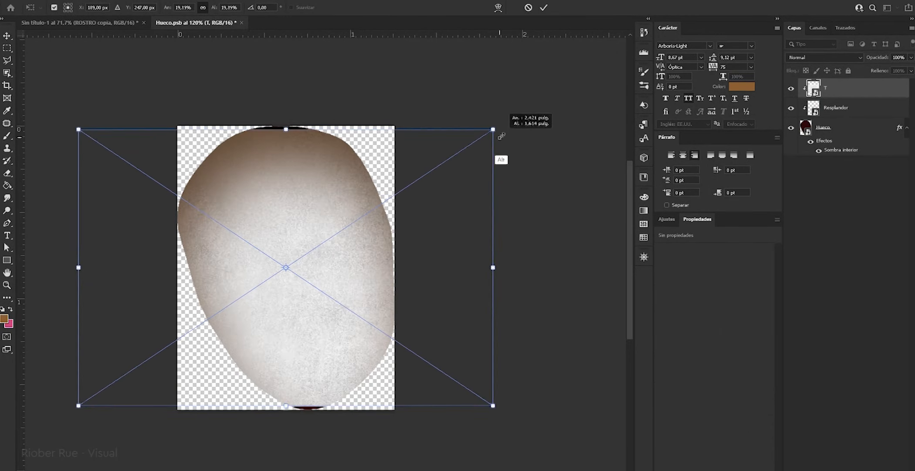
# Apply the scaling of the clipped texture layer T over the hollow and set its blend mode to Superponer (Overlay)
pyautogui.press('Return')
pyautogui.click(823, 57)
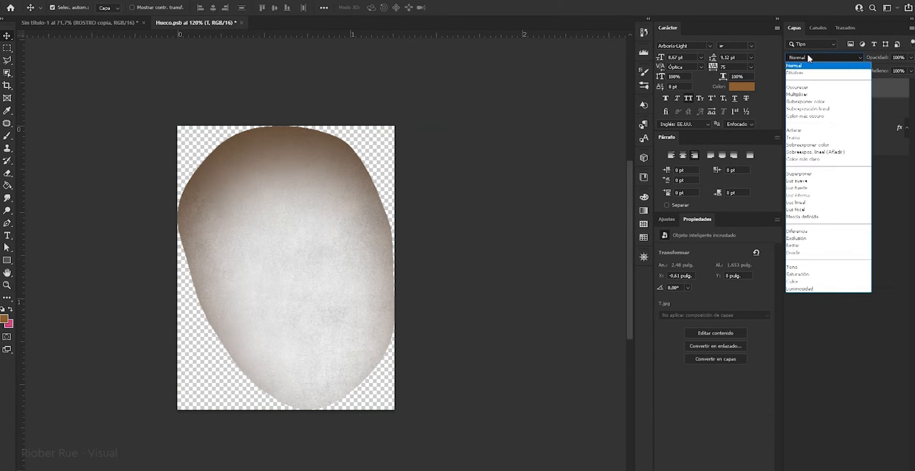
pyautogui.click(802, 174)
# Add a Hue/Saturation adjustment layer above the texture, raising the saturation and fine-tuning the hue
pyautogui.click(836, 469)
pyautogui.click(860, 385)
pyautogui.moveTo(705, 307); pyautogui.dragTo(715, 306)
pyautogui.moveTo(713, 286); pyautogui.dragTo(716, 288)
pyautogui.click(501, 196)
# Save the Hueco smart object's contents and inspect the updated hollow in the main composition
pyautogui.hotkey('ctrl', 's')
pyautogui.click(95, 24)
pyautogui.scroll(7, 292, 168)
pyautogui.scroll(-7, 256, 154)
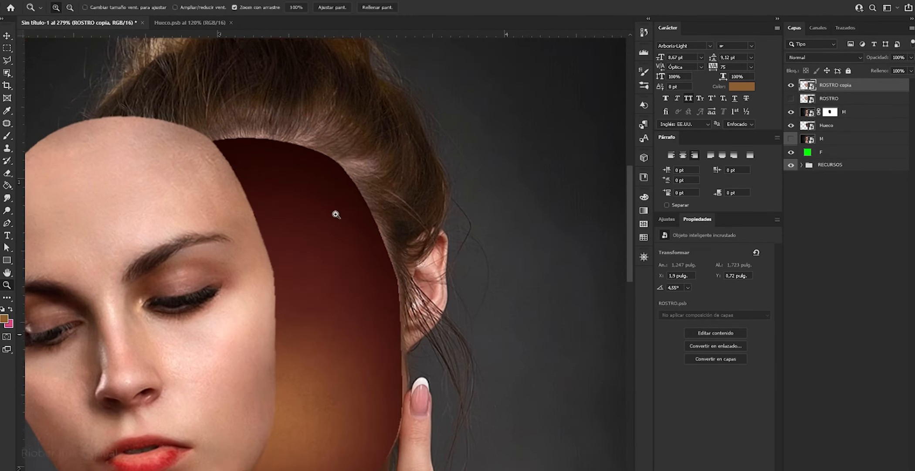
pyautogui.click(837, 225)
pyautogui.scroll(-4, 305, 244)
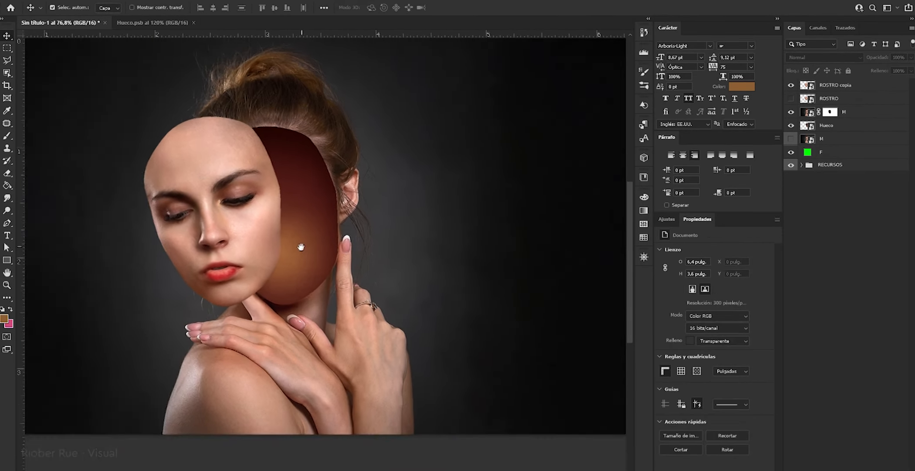
# Group the ROSTRO layer with its copy and hide the group
pyautogui.scroll(1, 305, 244)
pyautogui.click(847, 99)
pyautogui.keyDown('shift'); pyautogui.click(848, 86); pyautogui.keyUp('shift')
pyautogui.hotkey('ctrl', 'g')
pyautogui.click(790, 84)
# Duplicate the masked M layer as a smart object and enable Bevel & Emboss on the copy
pyautogui.click(843, 96)
pyautogui.doubleClick(854, 97)
pyautogui.press('Escape')
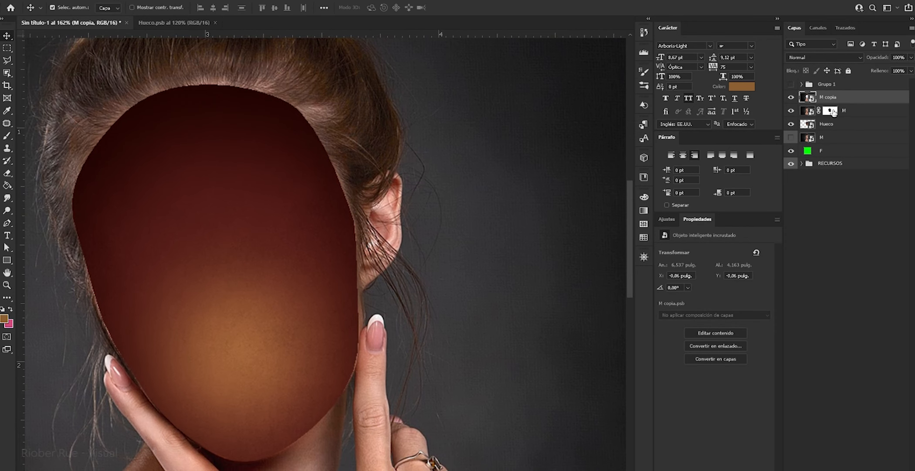
pyautogui.doubleClick(866, 100)
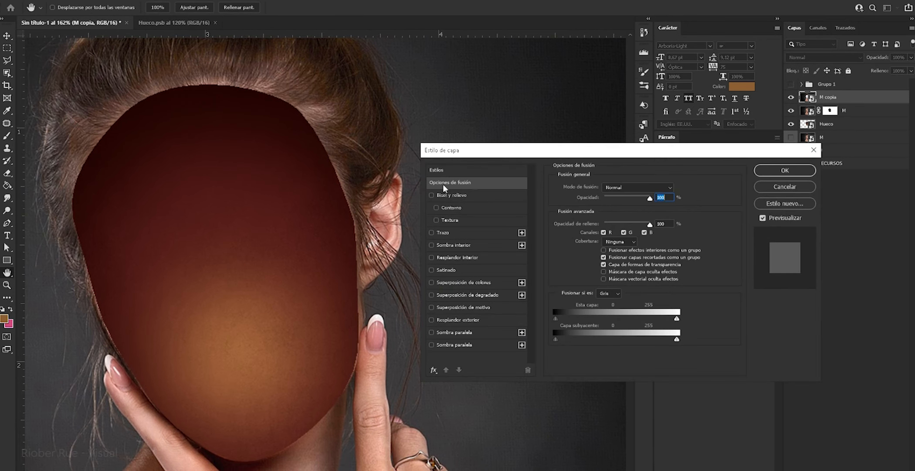
pyautogui.click(432, 195)
pyautogui.click(448, 192)
# Adjust the bevel's light angle, style, technique and depth along the edge of the face opening
pyautogui.moveTo(613, 280); pyautogui.dragTo(614, 273)
pyautogui.click(634, 187)
pyautogui.click(630, 210)
pyautogui.click(631, 198)
pyautogui.click(630, 206)
pyautogui.click(643, 217)
pyautogui.click(613, 217)
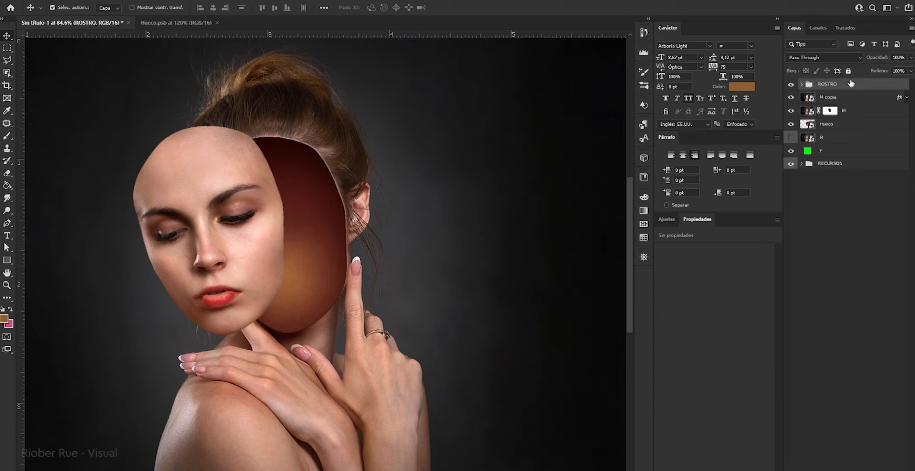
# Give the ROSTRO group a red colour label
pyautogui.rightClick(850, 83)
pyautogui.click(747, 430)
pyautogui.rightClick(791, 86)
pyautogui.click(802, 454)
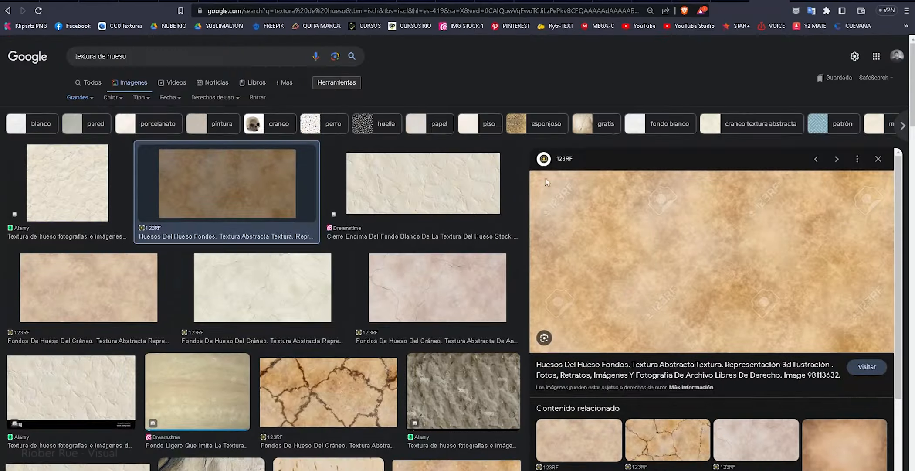
# Browse the bone texture results in the browser and pick the large cracked "10 Skull Bone Textures" image
pyautogui.scroll(-10, 317, 317)
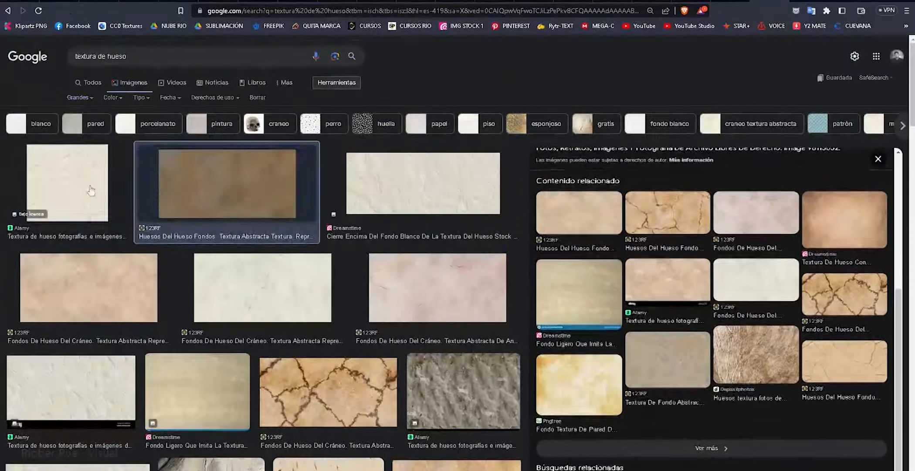
pyautogui.click(72, 154)
pyautogui.click(276, 190)
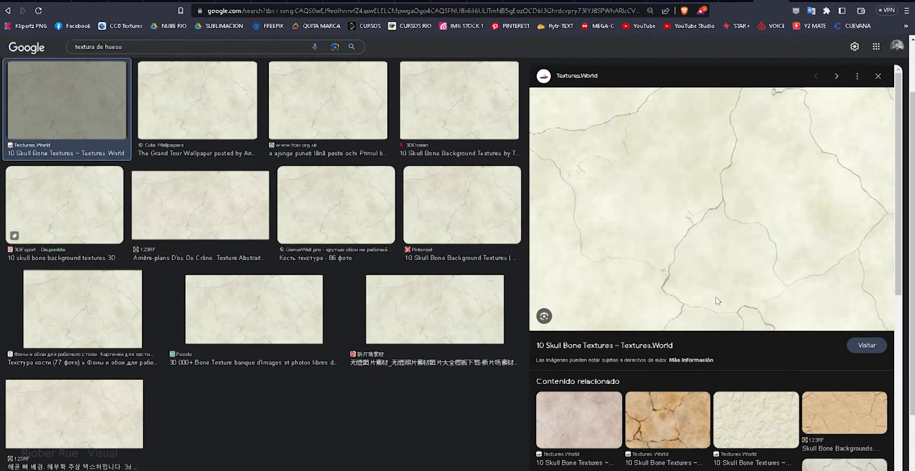
pyautogui.click(735, 280)
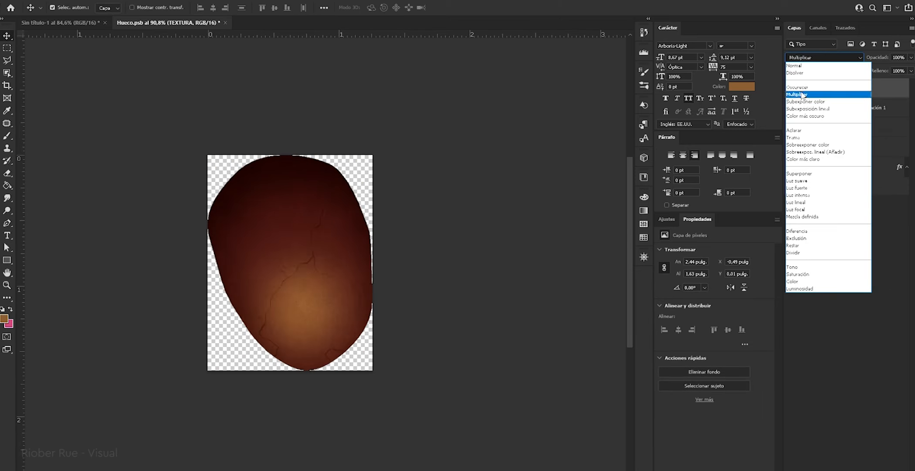
# Set the TEXTURA layer's blend mode to Oscurecer (Darken) in the Hueco contents
pyautogui.click(802, 87)
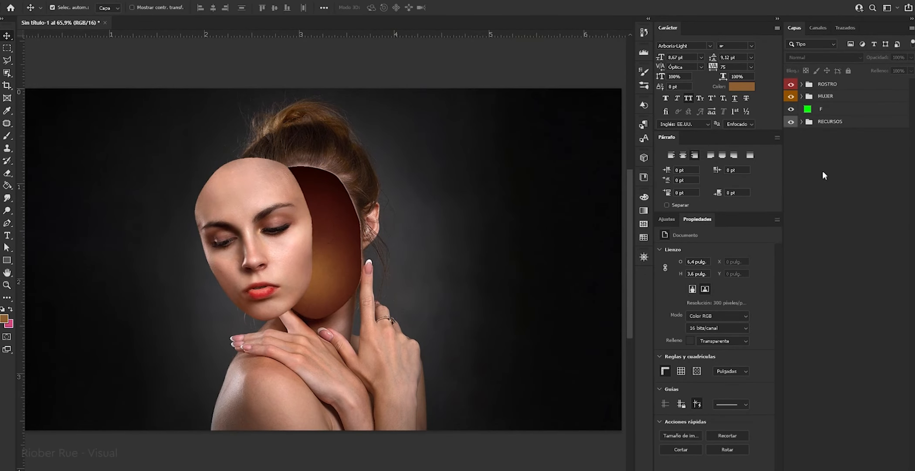
# Open the leaf branch image HOJAS (1).jpeg
pyautogui.click(118, 457)
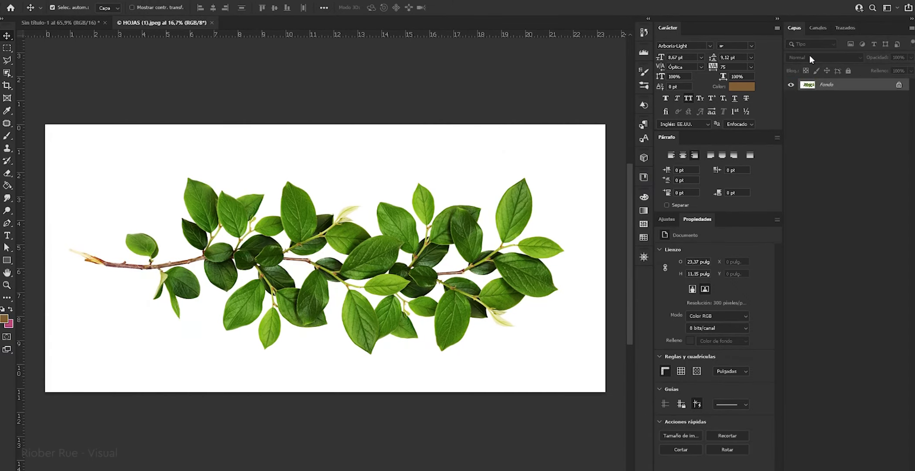
# Compare the leaf image's colour channels, isolating Azul (Blue), and return to the layers in full RGB
pyautogui.click(803, 77)
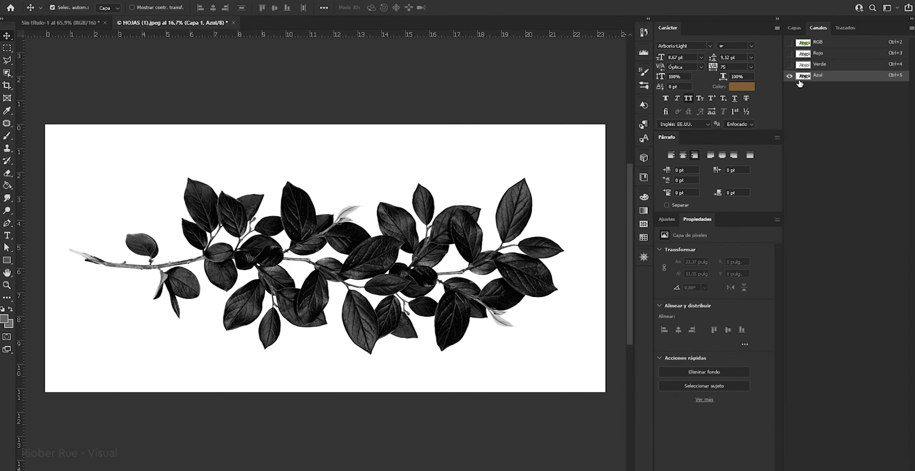
pyautogui.hotkey('ctrl', 'shift', 'i')
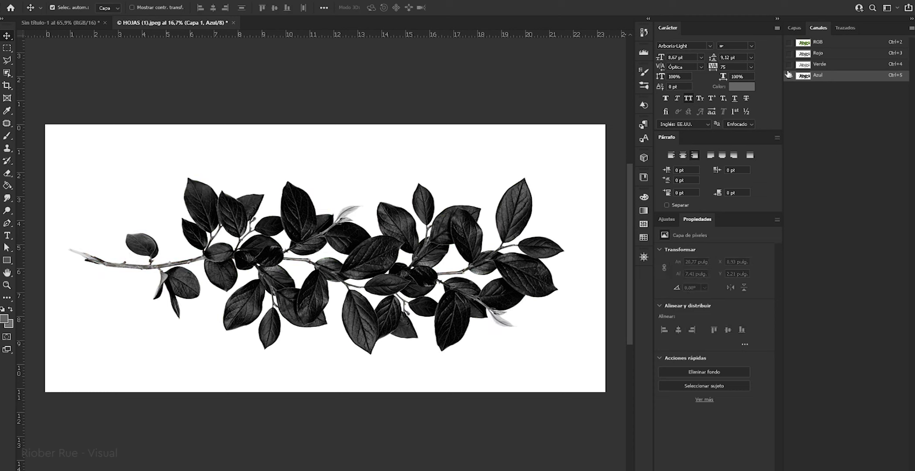
pyautogui.click(817, 42)
pyautogui.click(794, 27)
# Turn the leaves into a black silhouette using Niveles (Levels) midtones at 0,01 and a Blanco y negro adjustment with Rojos at -90
pyautogui.click(644, 52)
pyautogui.moveTo(722, 321); pyautogui.dragTo(765, 323)
pyautogui.press('z')
pyautogui.moveTo(131, 260); pyautogui.dragTo(151, 262)
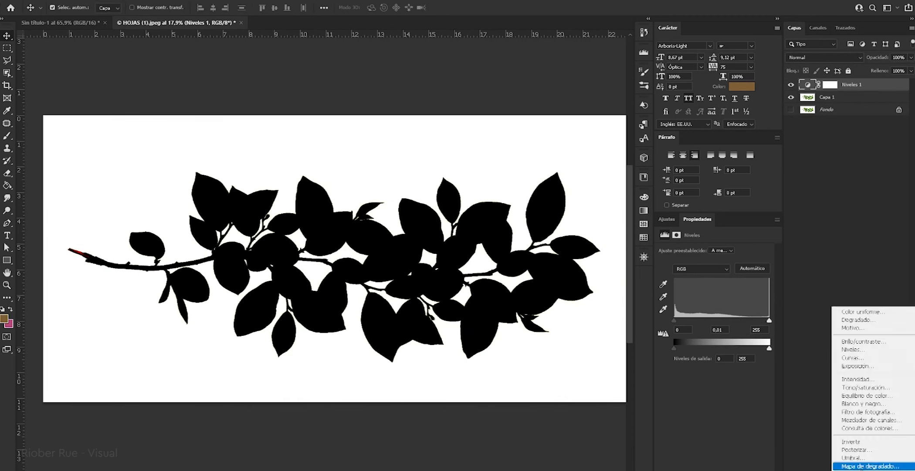
pyautogui.click(850, 394)
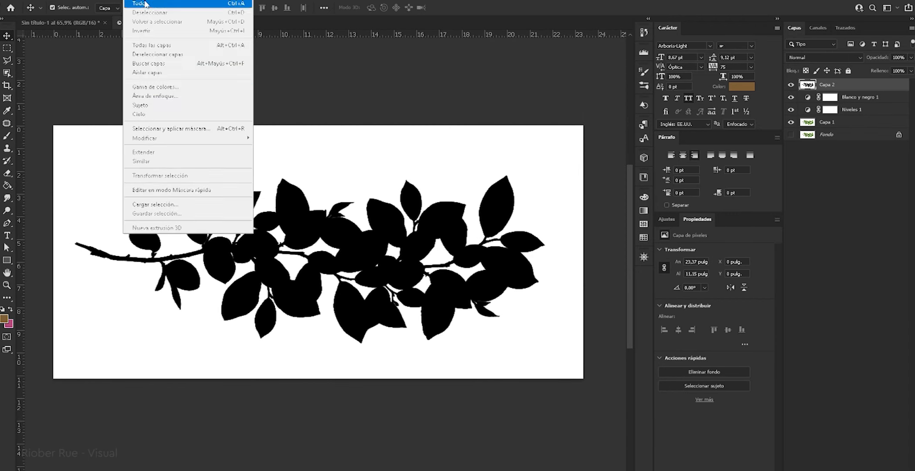
# Select the branch from the merged silhouette layer with Gama de colores (Color Range) and apply the selection to Capa 1
pyautogui.press('Return')
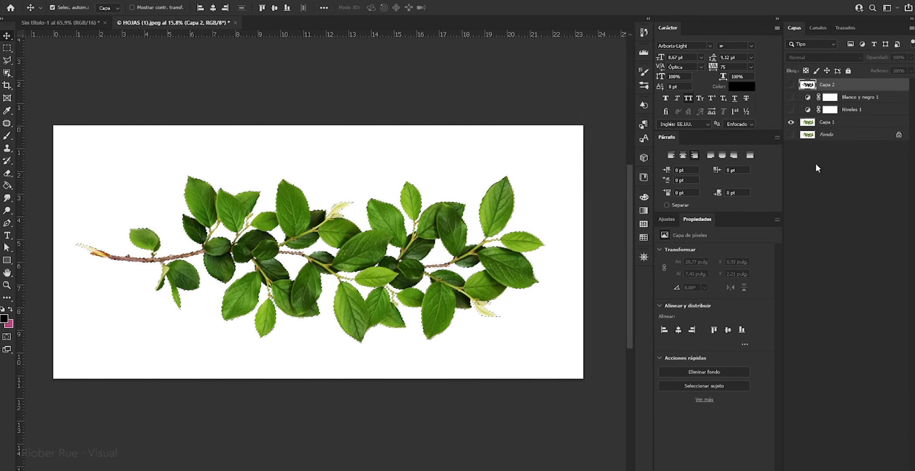
pyautogui.hotkey('ctrl', '0')
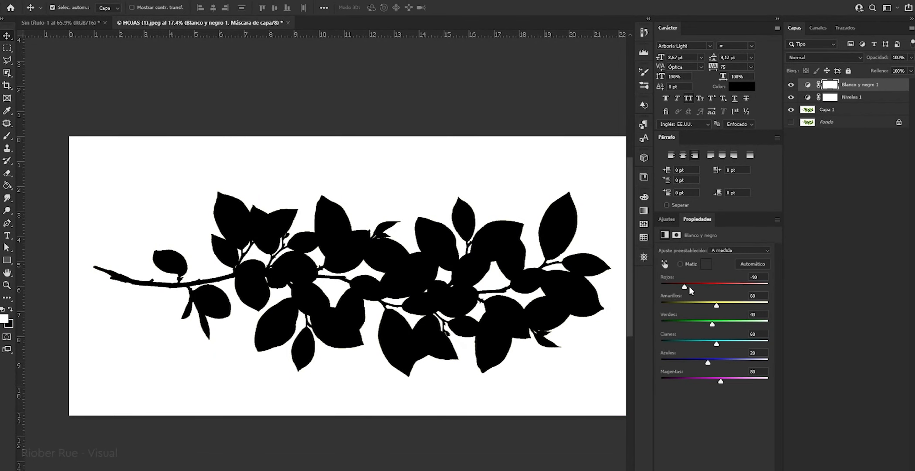
pyautogui.click(175, 101)
pyautogui.click(806, 143)
pyautogui.keyDown('ctrl'); pyautogui.click(807, 123); pyautogui.keyUp('ctrl')
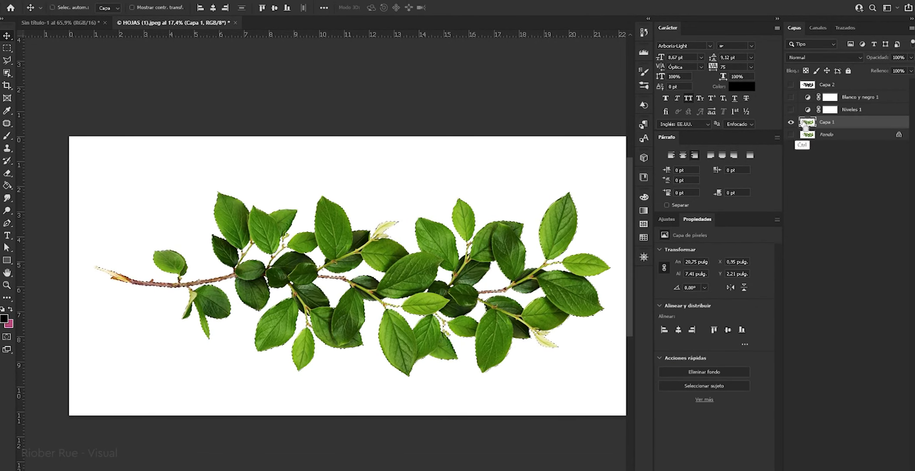
# Copy the selected leaves to their own layer and add a dark red solid-colour fill beneath them
pyautogui.click(853, 465)
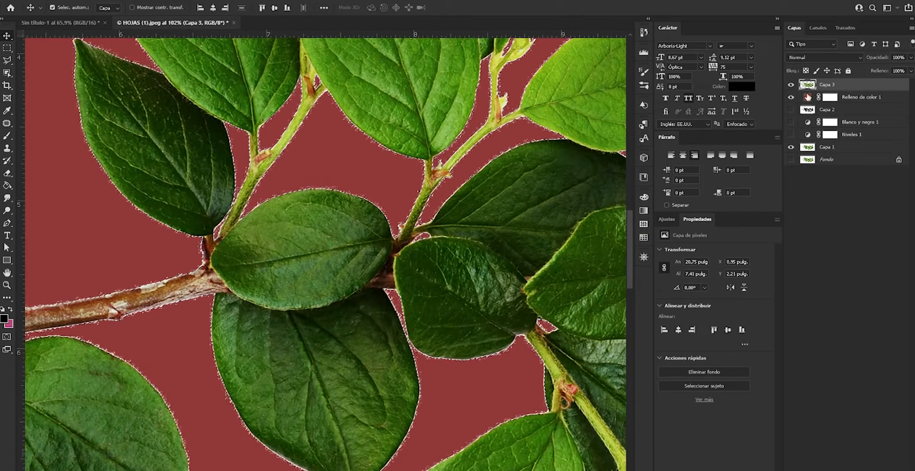
pyautogui.moveTo(231, 138)
pyautogui.click(62, 165)
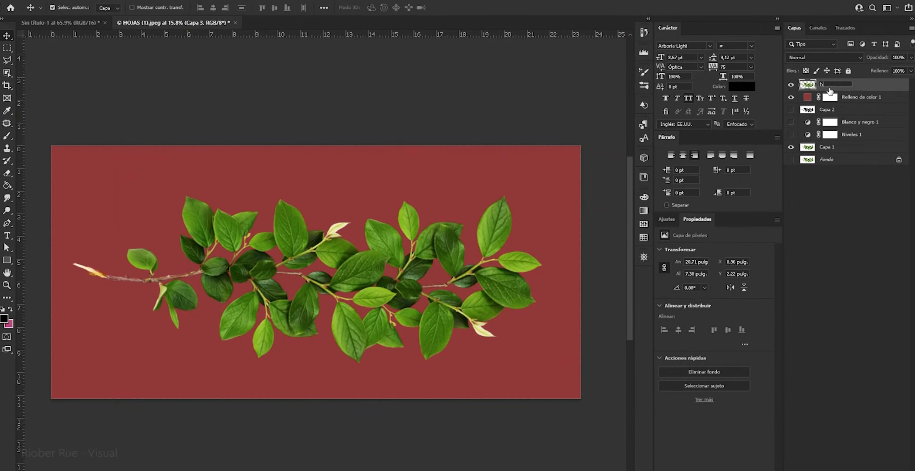
# Rename the cut-out branch HOJA and bring it into the portrait composition as a smart object
pyautogui.rightClick(827, 84)
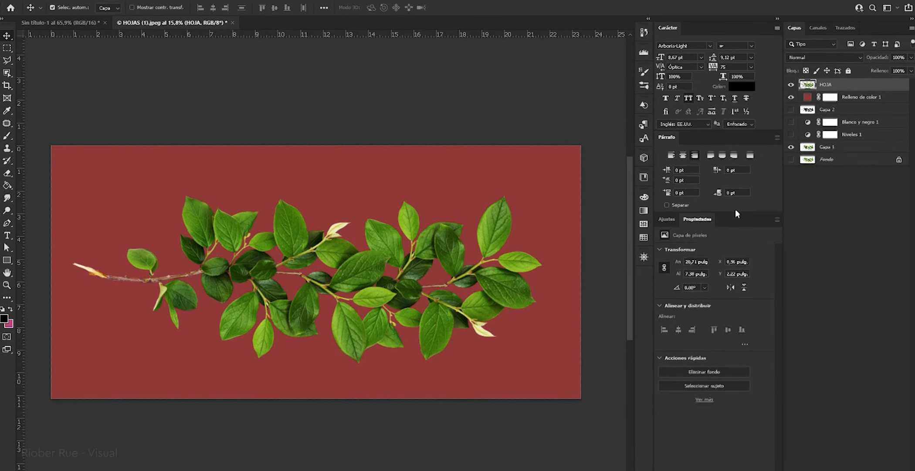
pyautogui.click(735, 210)
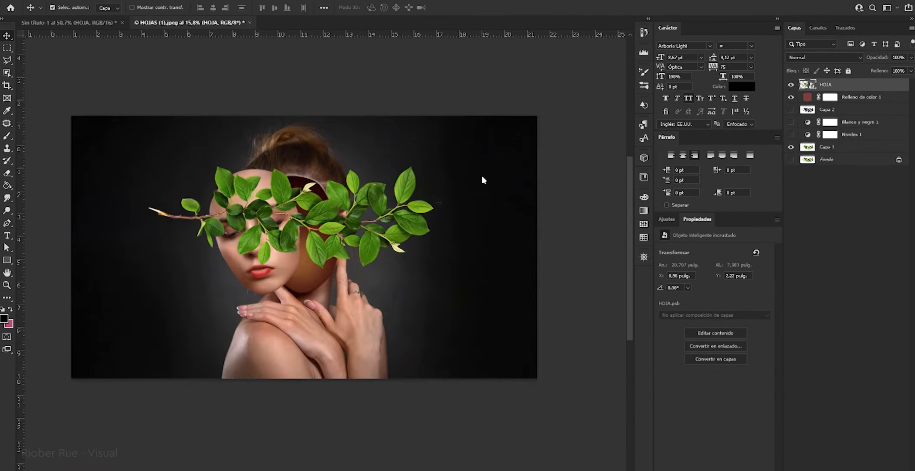
pyautogui.click(470, 177)
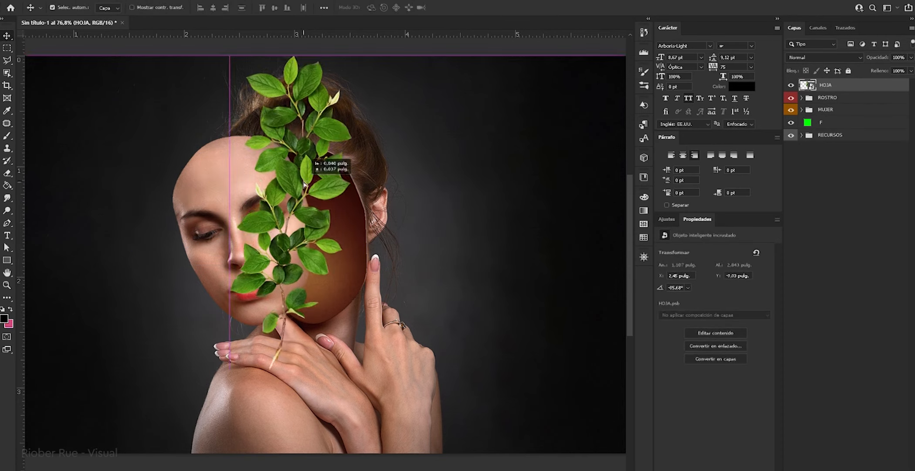
# Position the upright leaf branch over the hollow opening of the head
pyautogui.moveTo(303, 184); pyautogui.dragTo(320, 218)
pyautogui.moveTo(324, 167); pyautogui.dragTo(319, 174)
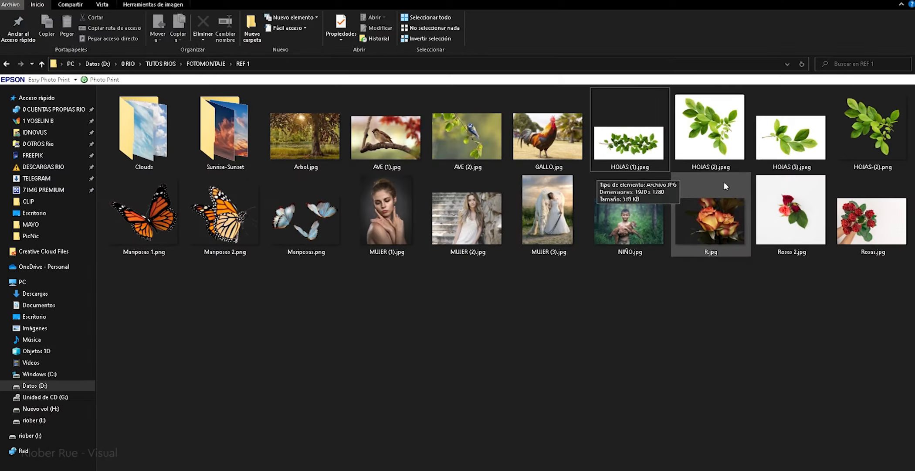
# Open HOJAS (2).jpeg and darken its leaves to a solid black silhouette with a Niveles (Levels) adjustment
pyautogui.click(700, 135)
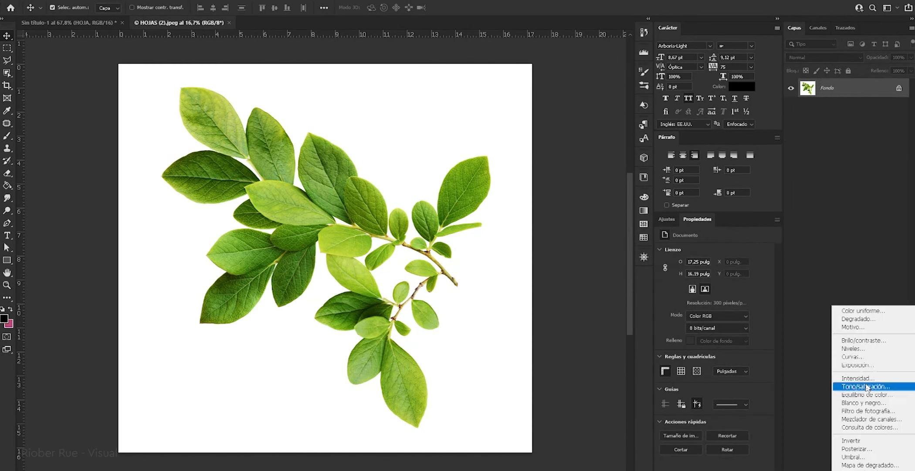
pyautogui.click(854, 380)
pyautogui.moveTo(722, 320); pyautogui.dragTo(777, 325)
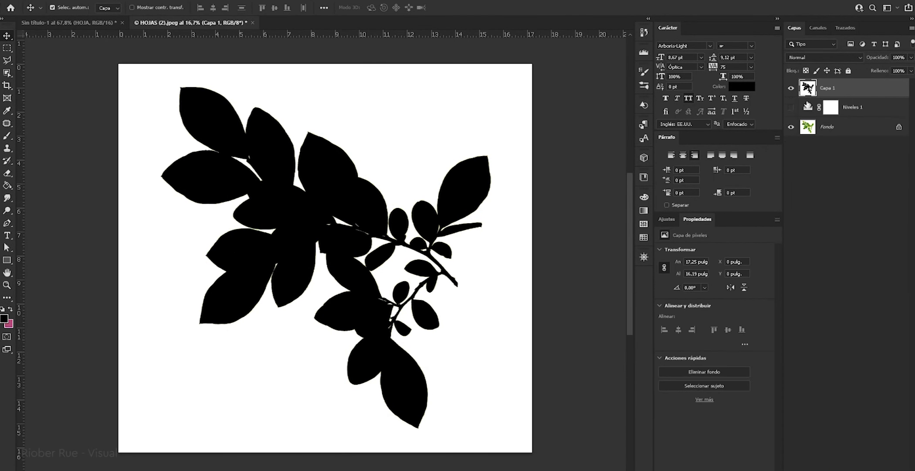
# Select the silhouette with Gama de colores at tolerance 200 and bring the HOJA cut-out into the portrait composition
pyautogui.click(217, 124)
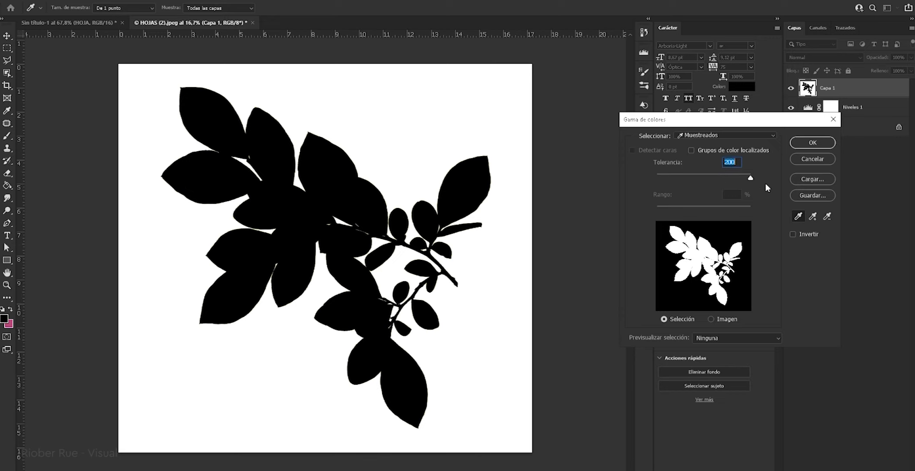
pyautogui.click(811, 142)
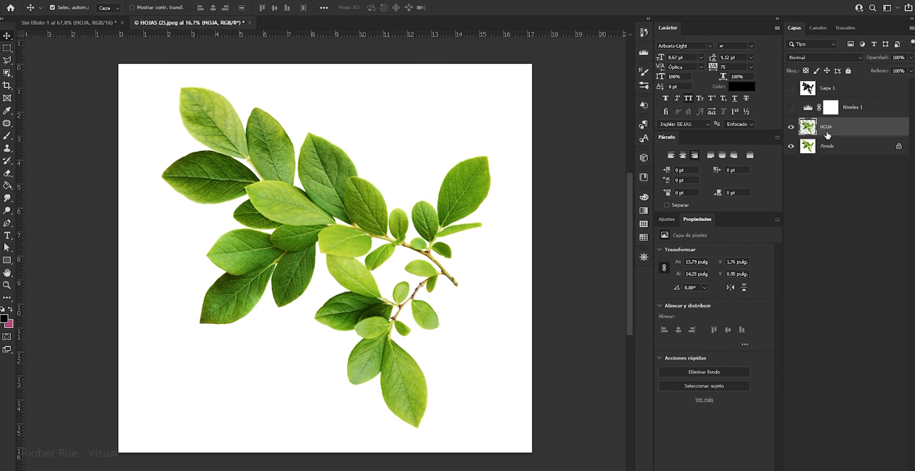
pyautogui.moveTo(828, 135); pyautogui.dragTo(370, 205)
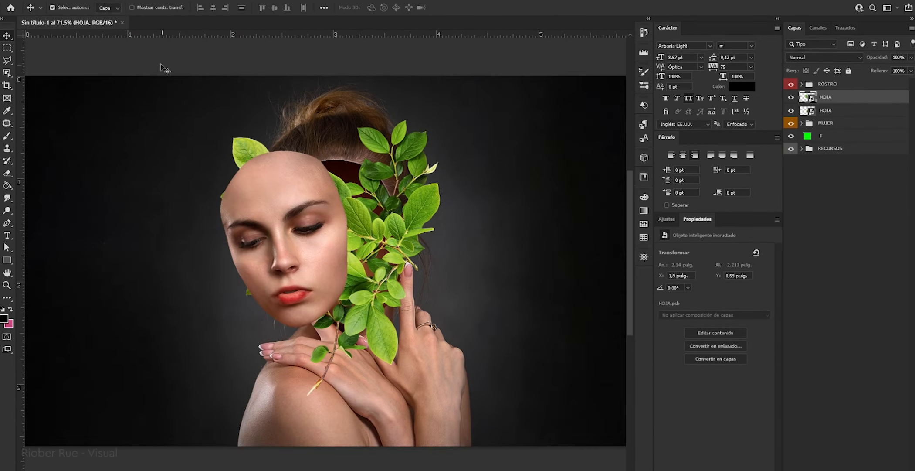
# Check the contents of the second leaf branch's smart object and close them
pyautogui.doubleClick(811, 99)
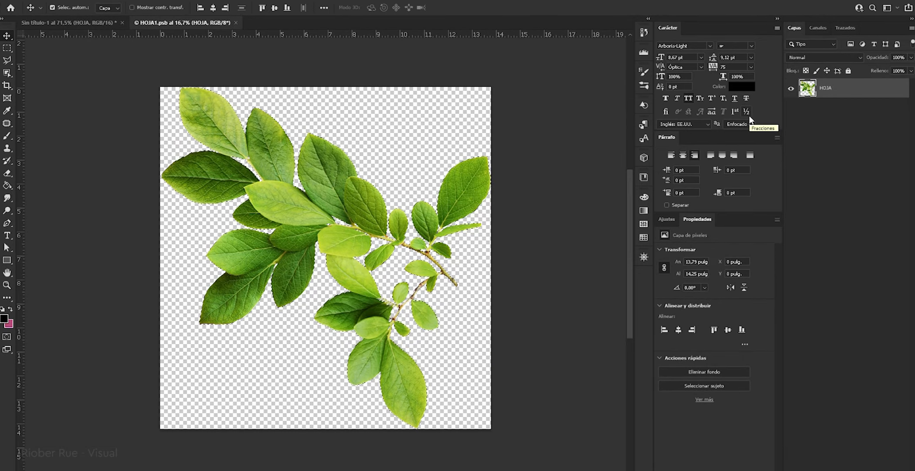
pyautogui.click(235, 22)
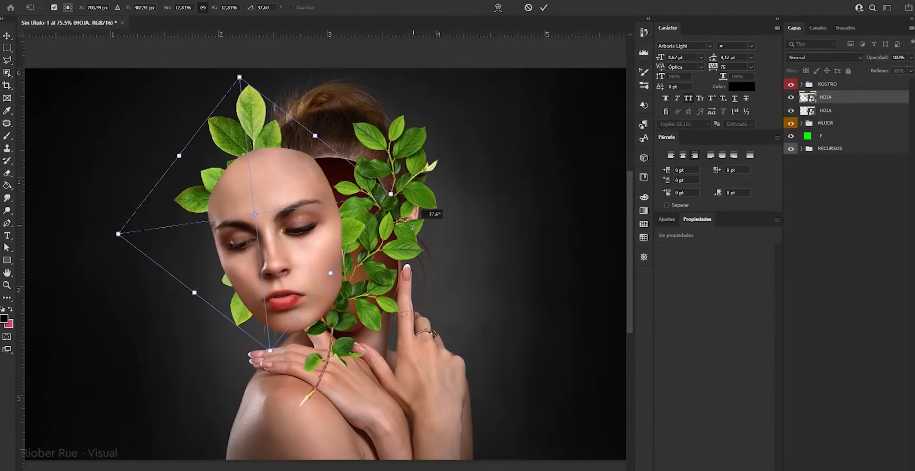
# Scale, rotate and move the second leaf branch so its leaves emerge from behind the top of the face mask
pyautogui.moveTo(291, 153); pyautogui.dragTo(441, 177)
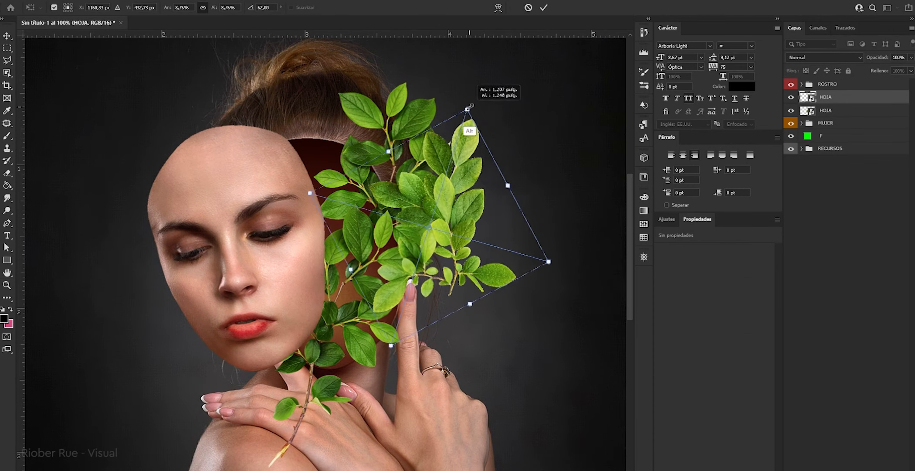
pyautogui.press('Return')
pyautogui.hotkey('ctrl', 't')
pyautogui.moveTo(523, 102); pyautogui.dragTo(508, 105)
pyautogui.press('Return')
pyautogui.hotkey('ctrl', 't')
pyautogui.moveTo(510, 187); pyautogui.dragTo(383, 166)
pyautogui.moveTo(462, 199); pyautogui.dragTo(409, 117)
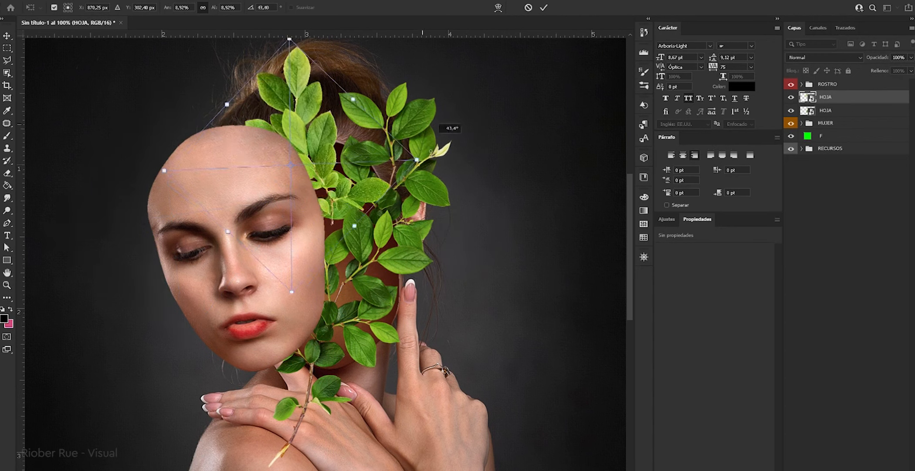
pyautogui.press('Return')
pyautogui.hotkey('ctrl', '0')
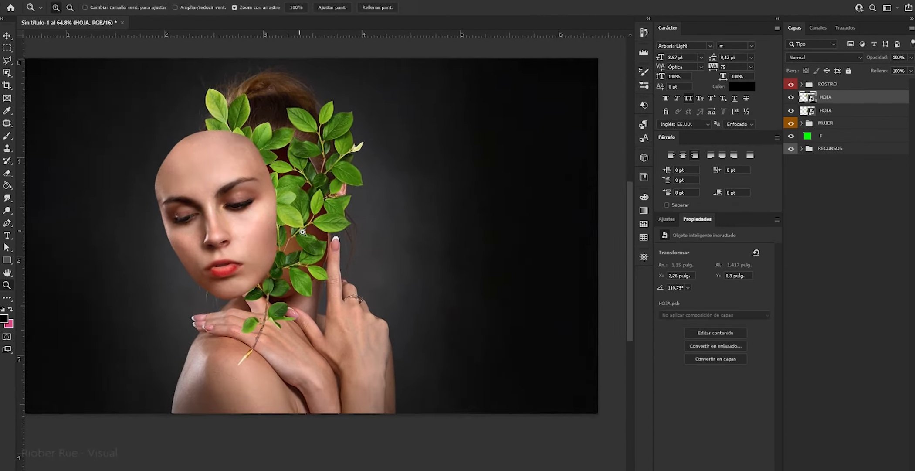
# Enlarge the first leaf branch in the head opening to about 14,75 % scale
pyautogui.hotkey('ctrl', '+')
pyautogui.hotkey('ctrl', '0')
pyautogui.keyDown('ctrl'); pyautogui.click(383, 202); pyautogui.keyUp('ctrl')
pyautogui.hotkey('ctrl', 't')
pyautogui.moveTo(399, 370); pyautogui.dragTo(373, 393)
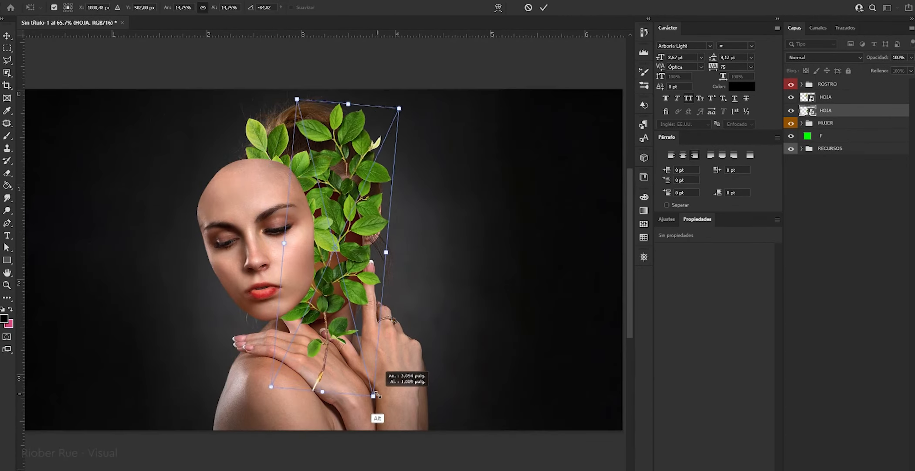
pyautogui.press('Return')
# Group the two leaf branch layers and name the group HOJAS
pyautogui.scroll(2, 336, 288)
pyautogui.rightClick(849, 98)
pyautogui.hotkey('ctrl', 'g')
pyautogui.doubleClick(827, 97)
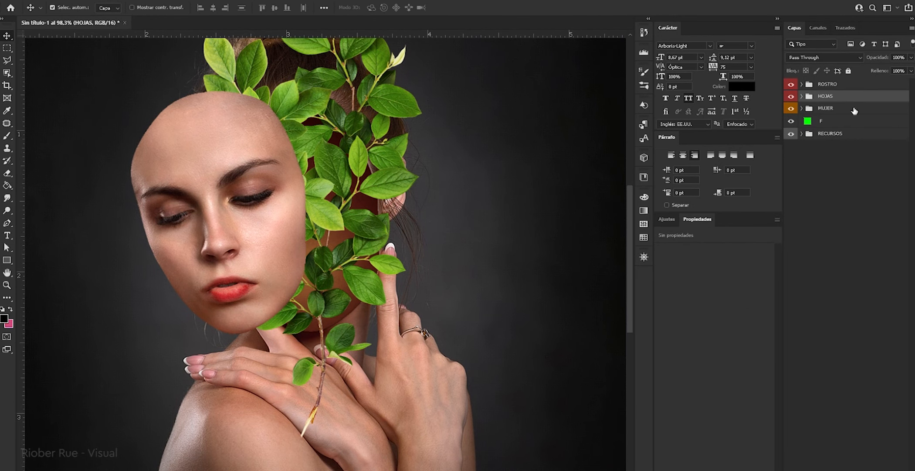
# Rename the lower branch layer HOJA Inf and mask out its stem and small leaves over the hands
pyautogui.click(802, 96)
pyautogui.click(833, 122)
pyautogui.doubleClick(833, 122)
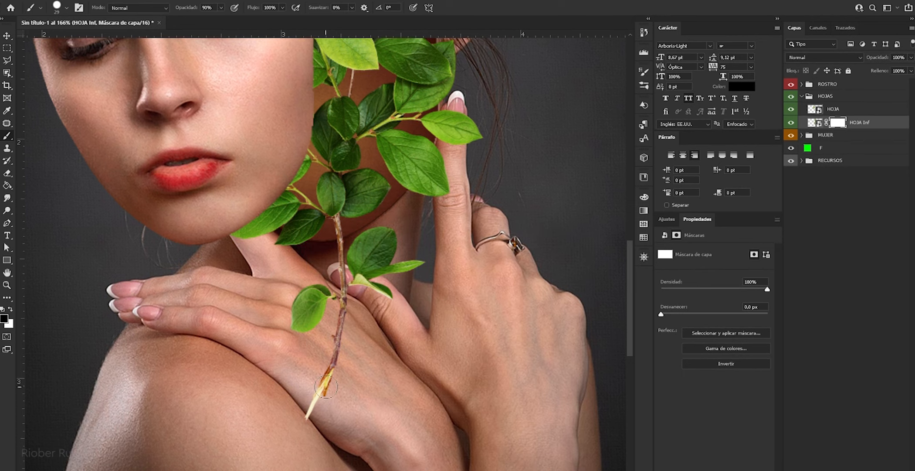
pyautogui.scroll(3, 340, 283)
pyautogui.scroll(-5, 340, 283)
pyautogui.press('z')
pyautogui.scroll(3, 320, 311)
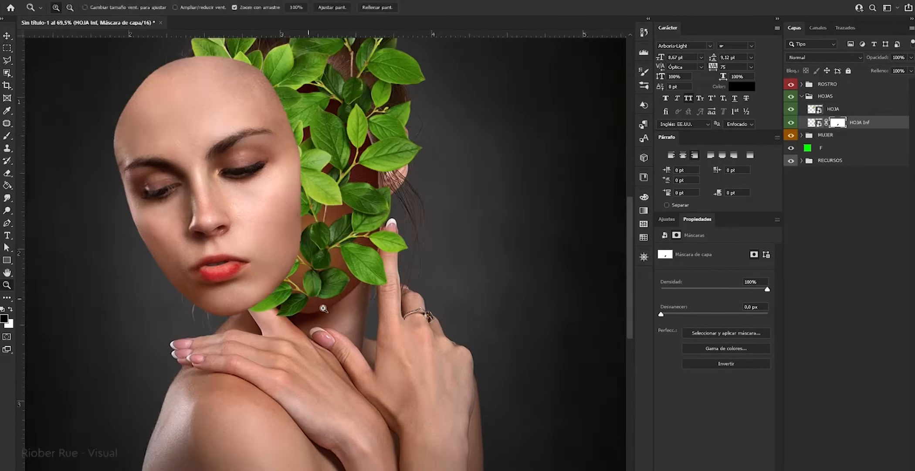
# Lasso the large leaf beside the raised finger and copy it to a new layer named H
pyautogui.scroll(5, 320, 310)
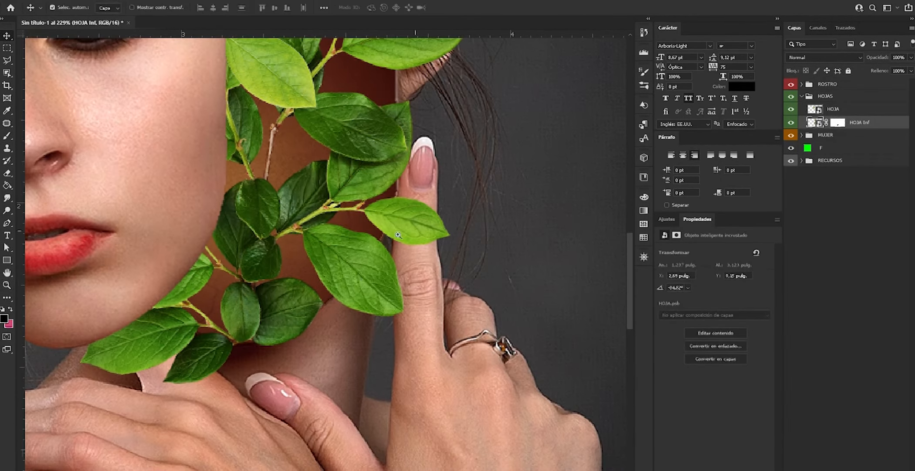
pyautogui.rightClick(7, 60)
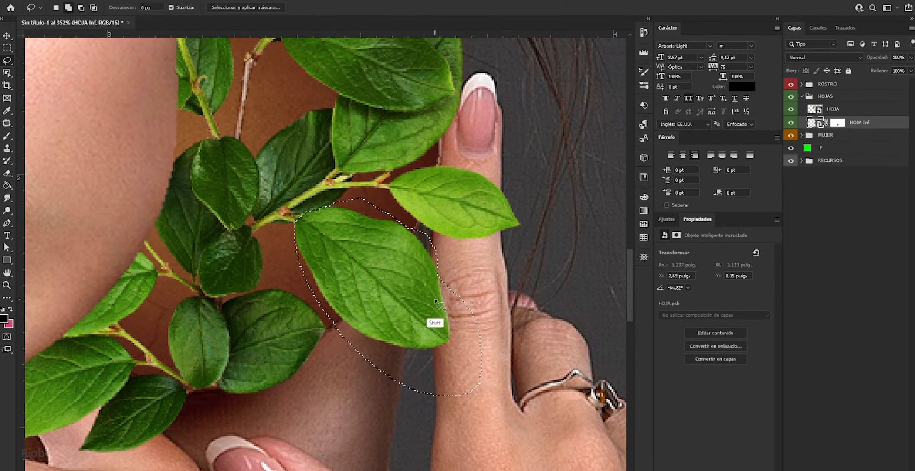
pyautogui.press('Return')
# Copy the leaf cluster at the top of the HOJA Inf branch to a new layer and name it H
pyautogui.scroll(-4, 491, 221)
pyautogui.scroll(4, 492, 221)
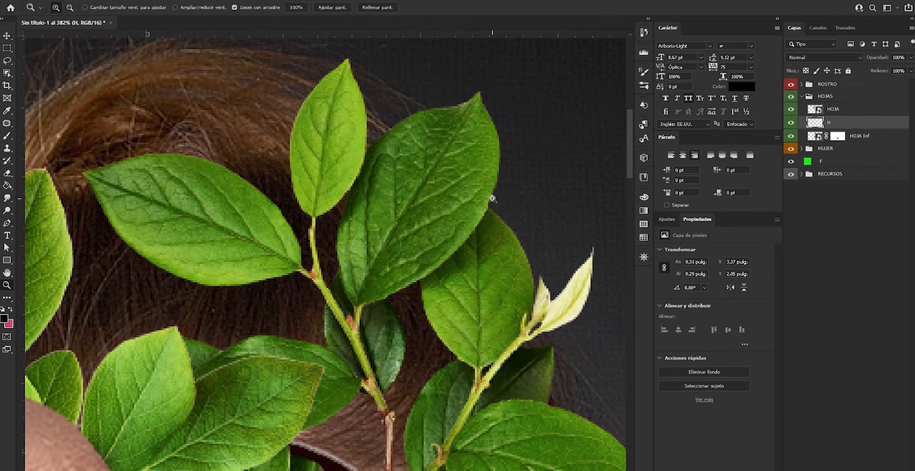
pyautogui.moveTo(261, 306); pyautogui.dragTo(258, 307)
pyautogui.hotkey('ctrl', 'j')
pyautogui.press('Return')
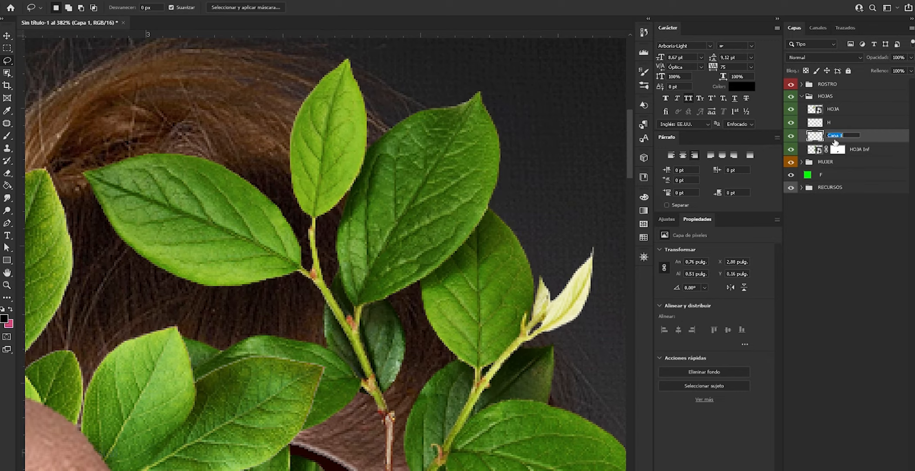
# Convert the copied leaves to smart objects beneath HOJA Inf and adjust their placement inside the head opening
pyautogui.scroll(-4, 327, 253)
pyautogui.press('v')
pyautogui.rightClick(820, 190)
pyautogui.press('Escape')
pyautogui.hotkey('ctrl', 't')
pyautogui.moveTo(262, 283); pyautogui.dragTo(272, 293)
pyautogui.press('Return')
# Move the single copied leaf behind the lower branch and rotate it to about -117,7° to fill the gap
pyautogui.click(352, 381)
pyautogui.hotkey('ctrl', 't')
pyautogui.moveTo(396, 422); pyautogui.dragTo(392, 336)
pyautogui.moveTo(348, 397); pyautogui.dragTo(304, 334)
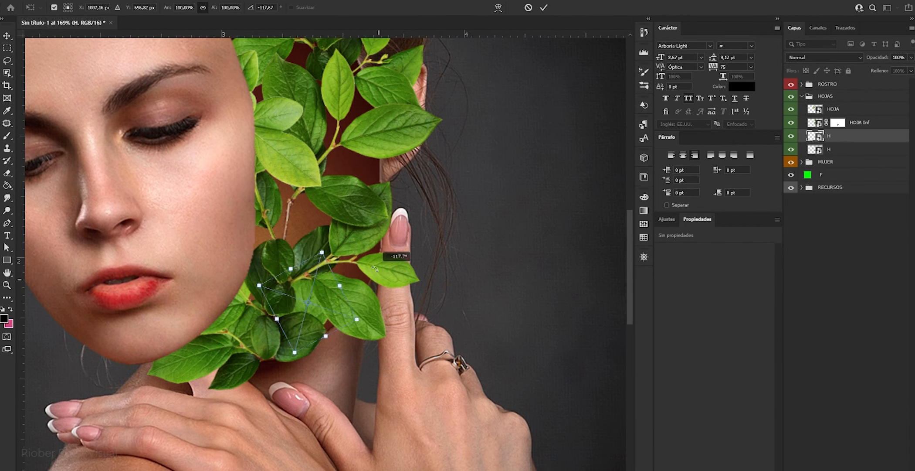
pyautogui.press('Return')
# Group the inner H leaves inside H Interior and add a Brillo/contraste adjustment over them
pyautogui.keyDown('ctrl'); pyautogui.click(846, 149); pyautogui.keyUp('ctrl')
pyautogui.click(809, 136)
pyautogui.click(842, 147)
pyautogui.click(848, 469)
pyautogui.click(859, 360)
# Duplicate an inner leaf and rotate and place the copy behind the bright leaf next to the raised finger
pyautogui.click(809, 136)
pyautogui.moveTo(304, 336); pyautogui.dragTo(349, 257)
pyautogui.hotkey('ctrl', 't')
pyautogui.moveTo(395, 284); pyautogui.dragTo(388, 236)
pyautogui.moveTo(361, 239); pyautogui.dragTo(357, 280)
pyautogui.press('Return')
pyautogui.moveTo(367, 276); pyautogui.dragTo(392, 276)
# Add a clipped Multiplicar layer named S above H copia and brush dark green shadow on it at 20% opacity
pyautogui.click(873, 470)
pyautogui.hotkey('ctrl', 'alt', 'g')
pyautogui.keyDown('shift'); pyautogui.click(869, 185); pyautogui.keyUp('shift')
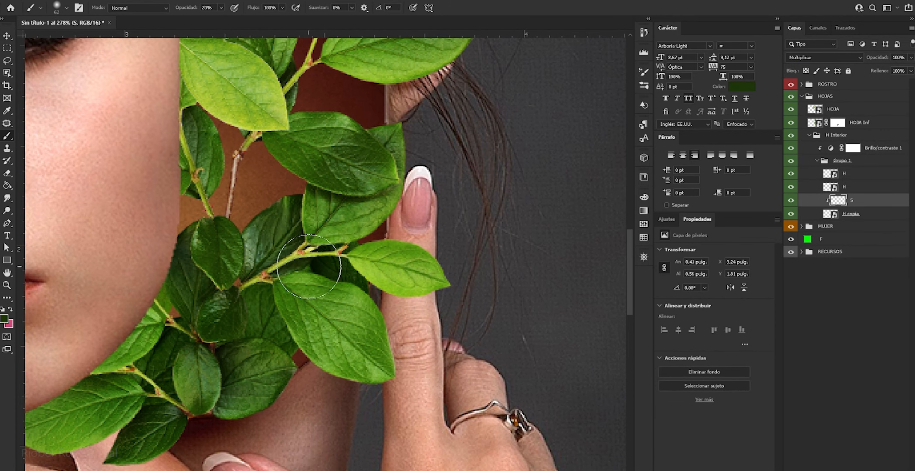
# Add another clipped layer named S over the next inner H leaf for brushing dark green shadow
pyautogui.click(844, 187)
pyautogui.click(873, 469)
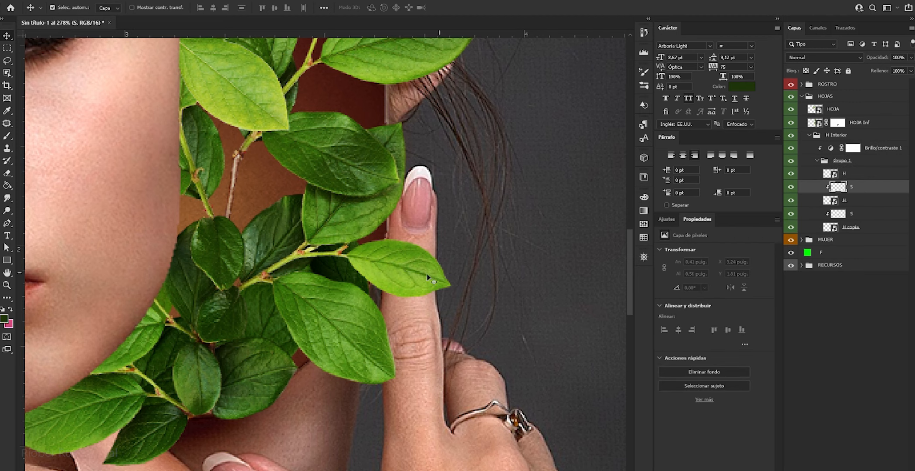
pyautogui.moveTo(241, 359); pyautogui.dragTo(363, 236)
pyautogui.press('b')
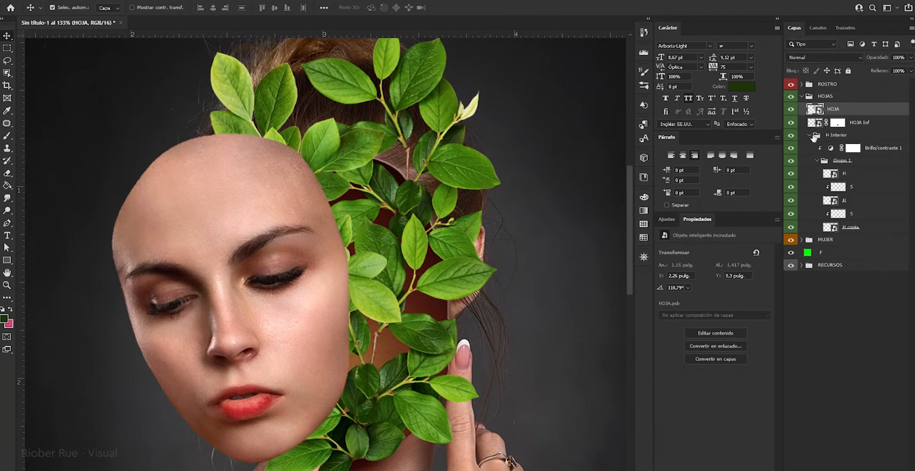
# Add a clipped layer named S above HOJA Inf and brush dark green shadow over its leaves at 20% opacity
pyautogui.click(873, 470)
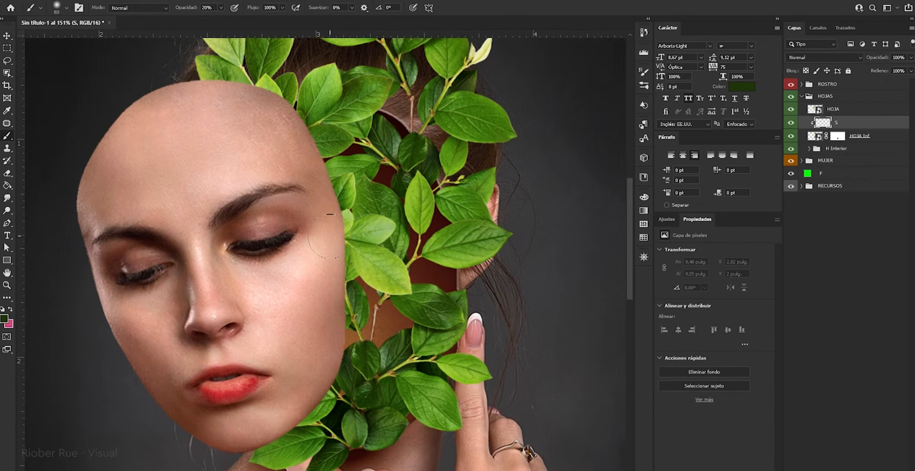
pyautogui.moveTo(345, 363); pyautogui.dragTo(316, 408)
pyautogui.moveTo(310, 407)
pyautogui.mouseDown()
pyautogui.moveTo(348, 292)
pyautogui.moveTo(302, 311)
pyautogui.mouseUp()
pyautogui.moveTo(378, 279)
pyautogui.mouseDown()
pyautogui.moveTo(418, 283)
pyautogui.moveTo(288, 353)
pyautogui.mouseUp()
pyautogui.moveTo(344, 321)
pyautogui.mouseDown()
pyautogui.moveTo(300, 316)
pyautogui.moveTo(341, 271)
pyautogui.moveTo(263, 210)
pyautogui.mouseUp()
pyautogui.moveTo(326, 196); pyautogui.dragTo(389, 361)
pyautogui.moveTo(366, 179)
pyautogui.mouseDown()
pyautogui.moveTo(335, 210)
pyautogui.moveTo(276, 180)
pyautogui.moveTo(224, 49)
pyautogui.mouseUp()
# Add a new layer named S above HOJA and clip it to the leaf layer
pyautogui.press('v')
pyautogui.click(833, 109)
pyautogui.hotkey('ctrl', 'alt', 'shift', 'n')
pyautogui.doubleClick(834, 109)
pyautogui.write('S')
pyautogui.keyDown('alt'); pyautogui.click(872, 116); pyautogui.keyUp('alt')
# Brush dark green shadow over the HOJA leaves at 20% opacity on the clipped layer in Multiplicar mode
pyautogui.press('b')
pyautogui.click(4, 318)
pyautogui.press('Return')
pyautogui.scroll(-2, 305, 252)
pyautogui.moveTo(261, 131)
pyautogui.mouseDown()
pyautogui.moveTo(270, 326)
pyautogui.moveTo(288, 436)
pyautogui.mouseUp()
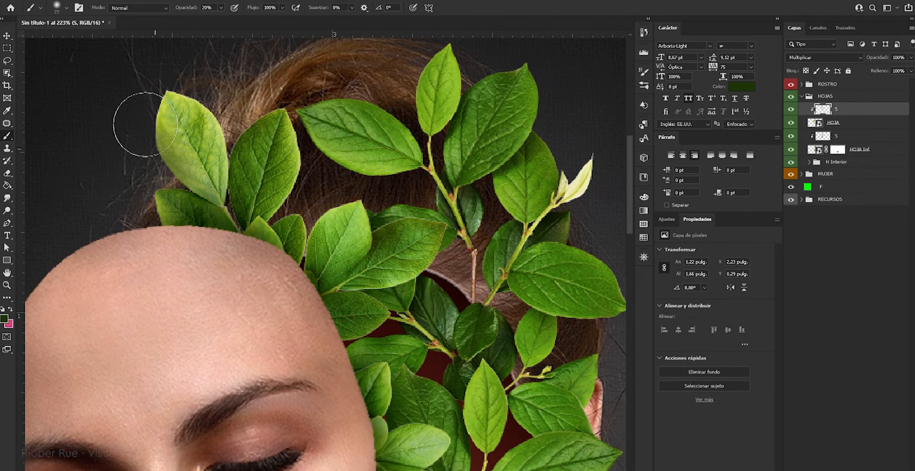
pyautogui.scroll(-5, 316, 290)
pyautogui.press('v')
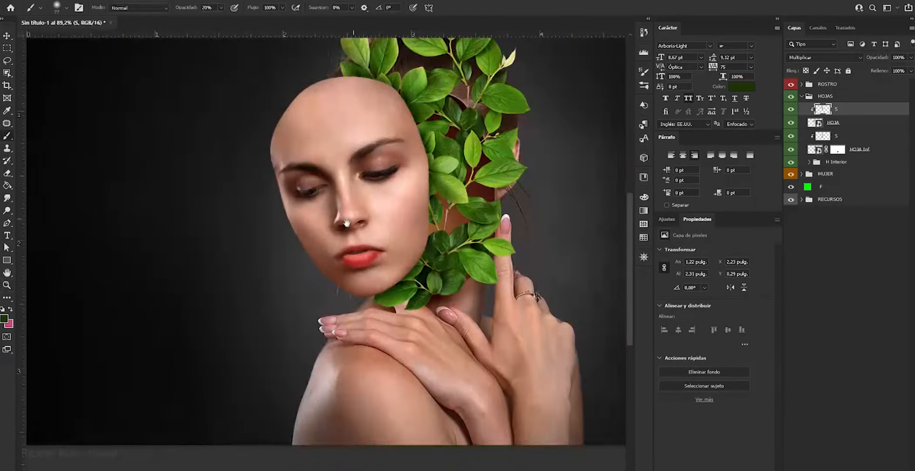
pyautogui.click(824, 96)
pyautogui.scroll(3, 575, 160)
pyautogui.hotkey('alt', '[')
pyautogui.press('e')
pyautogui.press('v')
pyautogui.scroll(-4, 328, 232)
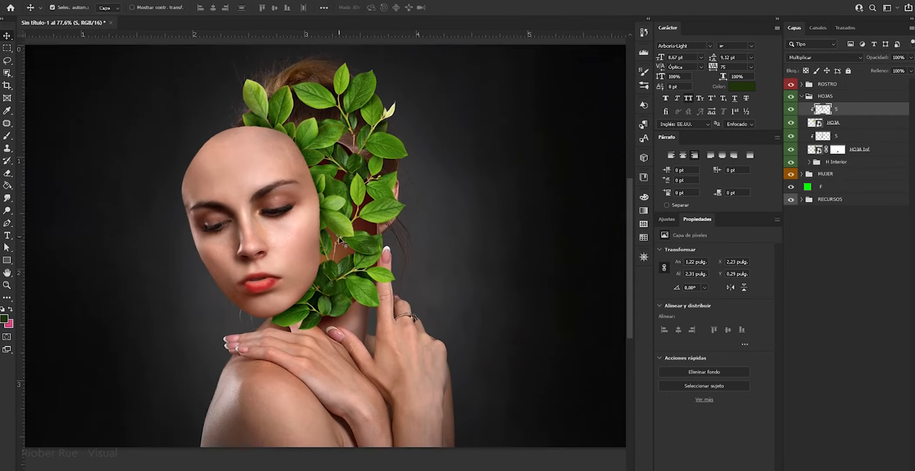
pyautogui.scroll(2, 329, 233)
pyautogui.click(328, 232)
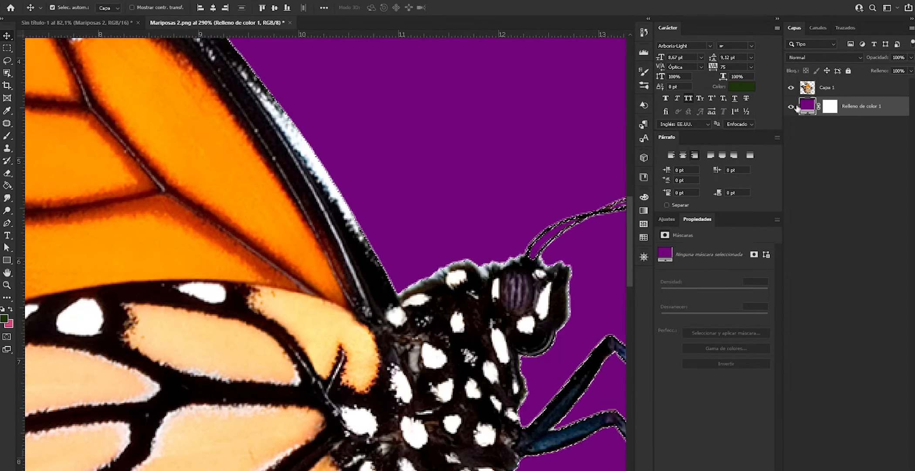
# Cut out the butterflies in Mariposas 2.png and Mariposas 1.png, using a solid purple fill layer beneath them
pyautogui.click(425, 261)
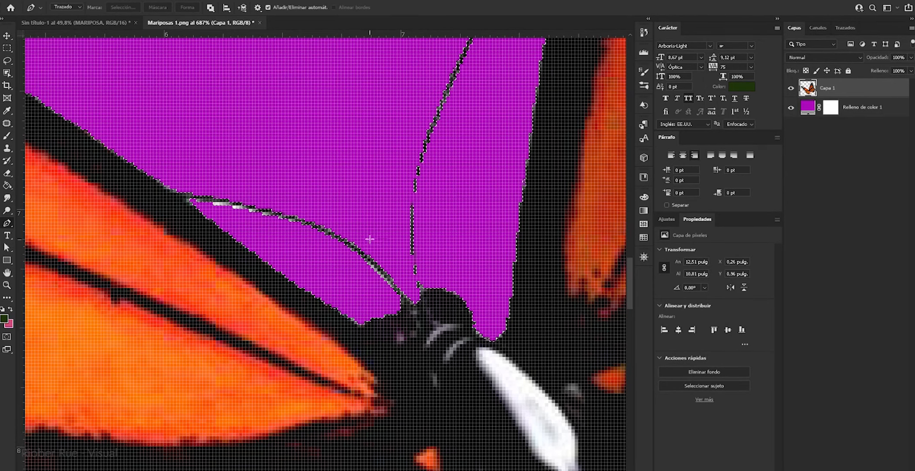
pyautogui.keyDown('alt'); pyautogui.click(201, 233); pyautogui.keyUp('alt')
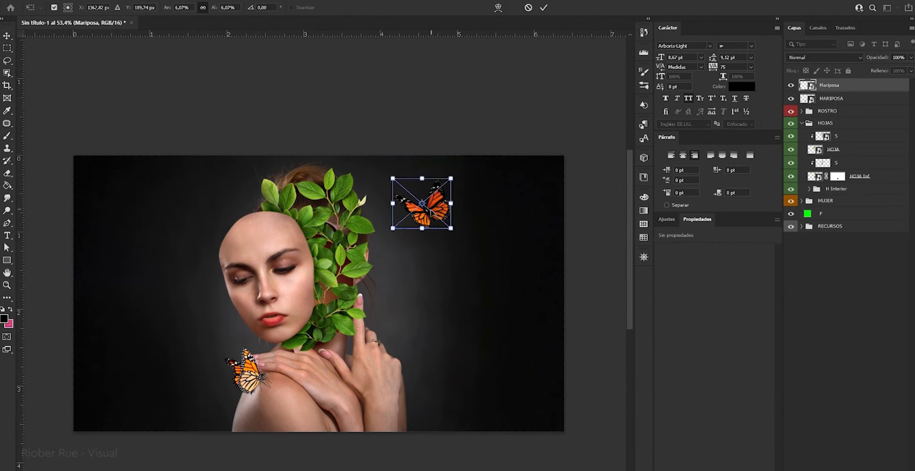
# Place the Mariposa butterfly in the background beside the leaves and transform the MARIPOSA butterfly on the shoulder
pyautogui.moveTo(431, 213); pyautogui.dragTo(439, 250)
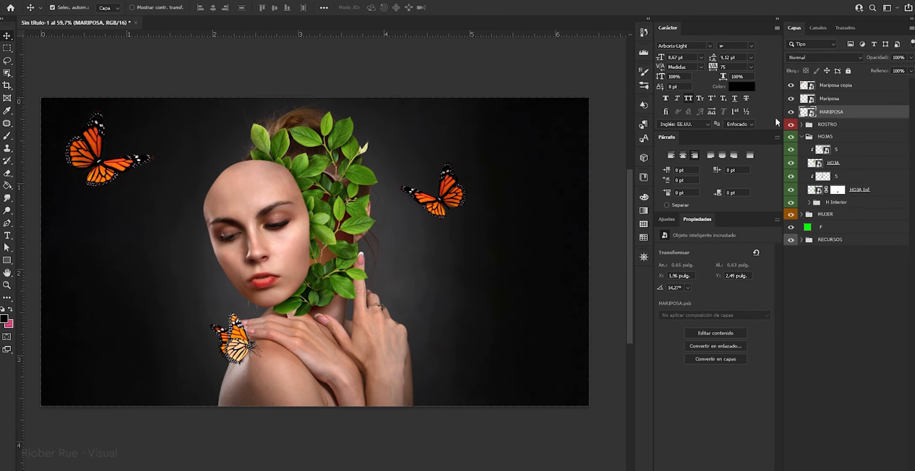
pyautogui.hotkey('ctrl', 't')
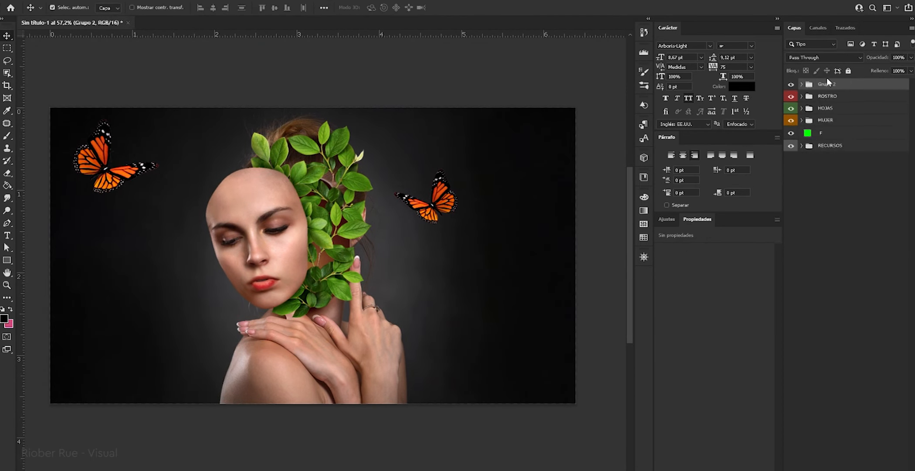
# Group the butterfly layers as MARIPOSA and give the group a yellow colour label
pyautogui.rightClick(830, 85)
pyautogui.click(819, 464)
pyautogui.rightClick(832, 86)
pyautogui.click(818, 437)
# Expand the MUJER group and add a clipped layer named S above M copia
pyautogui.moveTo(283, 262); pyautogui.dragTo(336, 262)
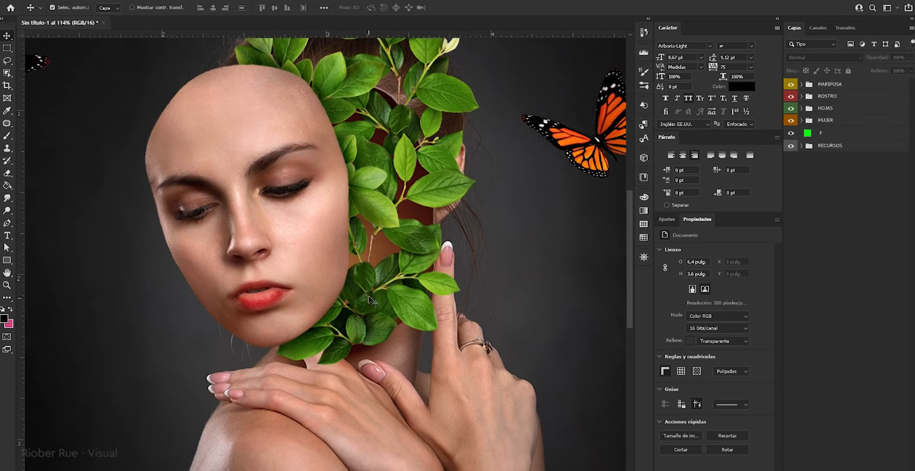
pyautogui.moveTo(361, 397); pyautogui.dragTo(389, 305)
pyautogui.moveTo(389, 305); pyautogui.dragTo(420, 305)
pyautogui.click(811, 120)
pyautogui.click(801, 120)
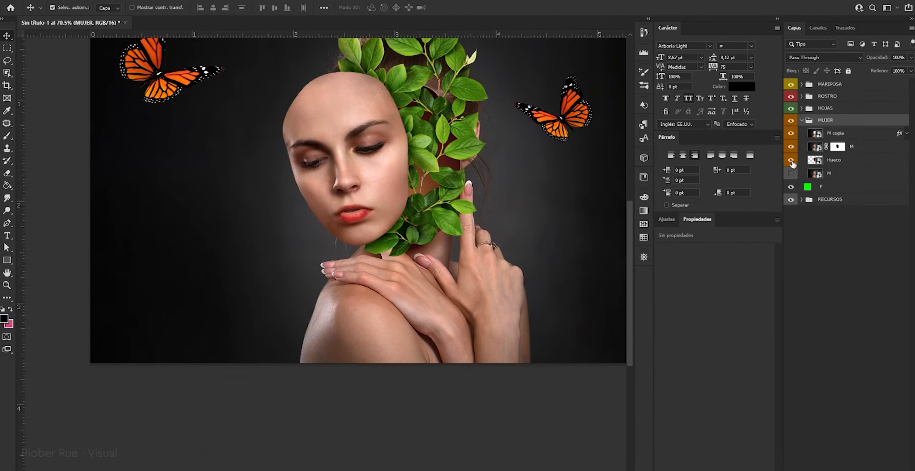
pyautogui.click(790, 132)
pyautogui.click(791, 133)
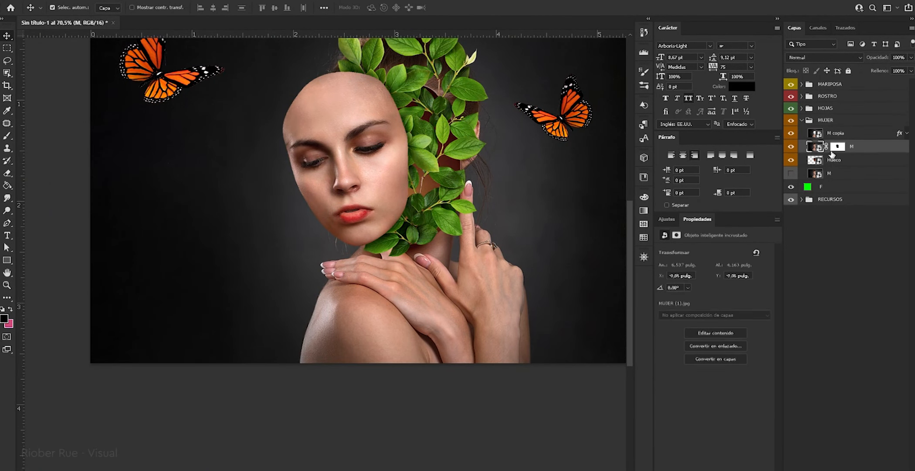
pyautogui.click(841, 133)
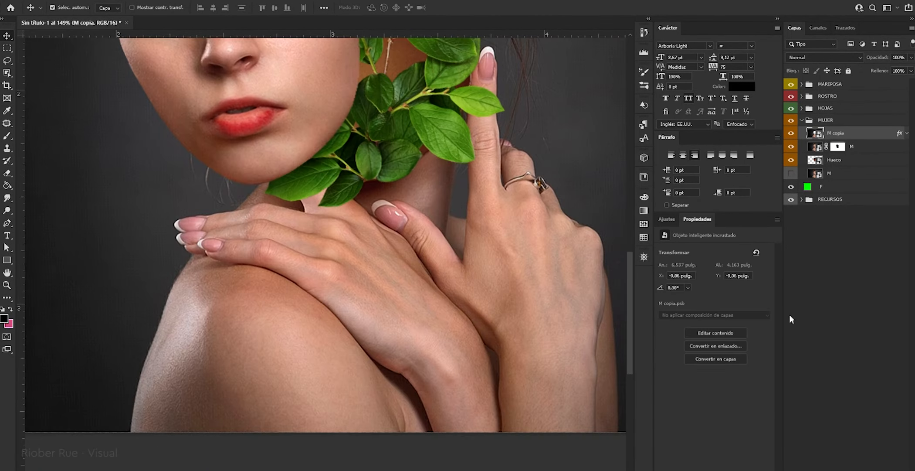
pyautogui.hotkey('ctrl', 'shift', 'alt', 'n')
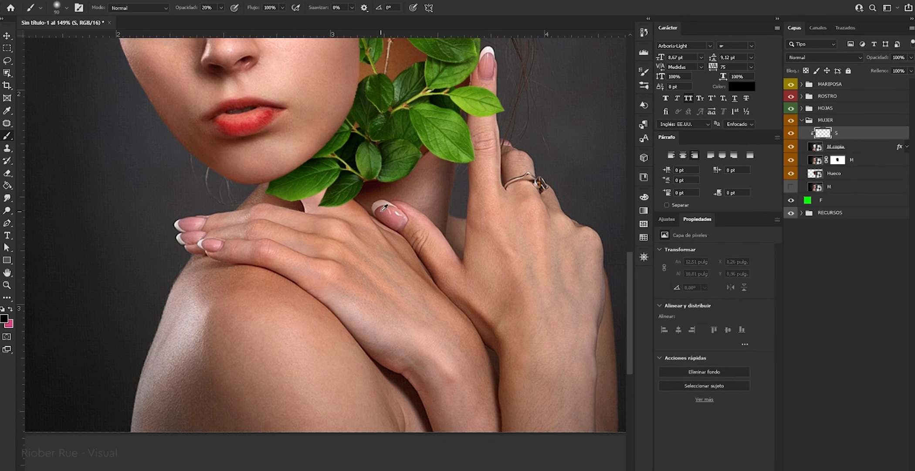
# Set the S layer above M copia to Multiplicar and brush dark red shadow on the neck below the leaves at 20% opacity
pyautogui.keyDown('alt'); pyautogui.click(373, 188); pyautogui.keyUp('alt')
pyautogui.click(811, 58)
pyautogui.click(801, 94)
pyautogui.moveTo(275, 186); pyautogui.dragTo(374, 174)
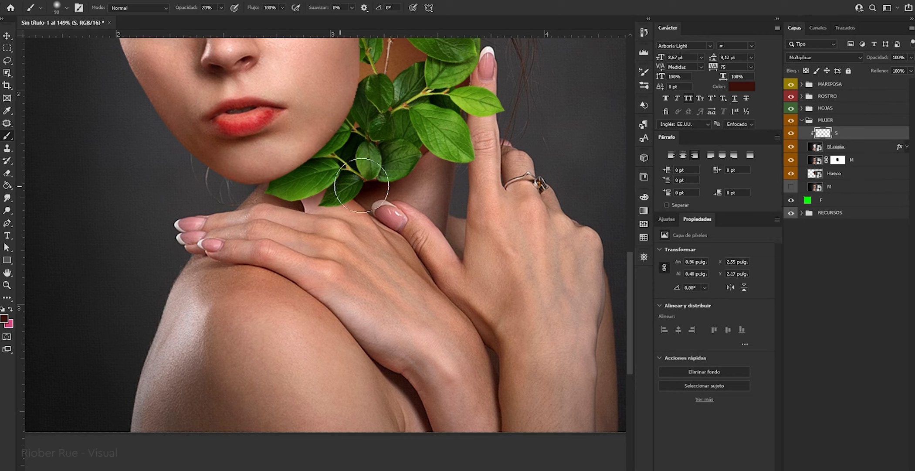
# Trace a Pen path from the neck around the fingertips resting on the shoulder and down the shoulder's outer edge
pyautogui.press('p')
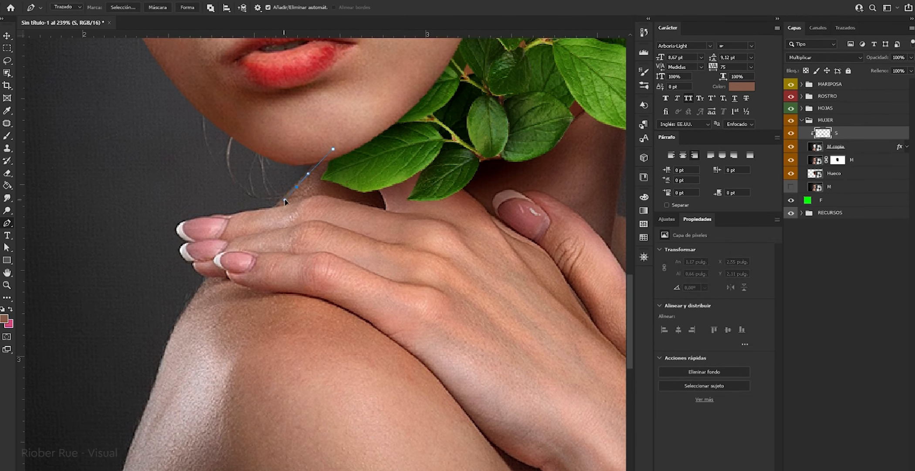
pyautogui.scroll(3, 263, 223)
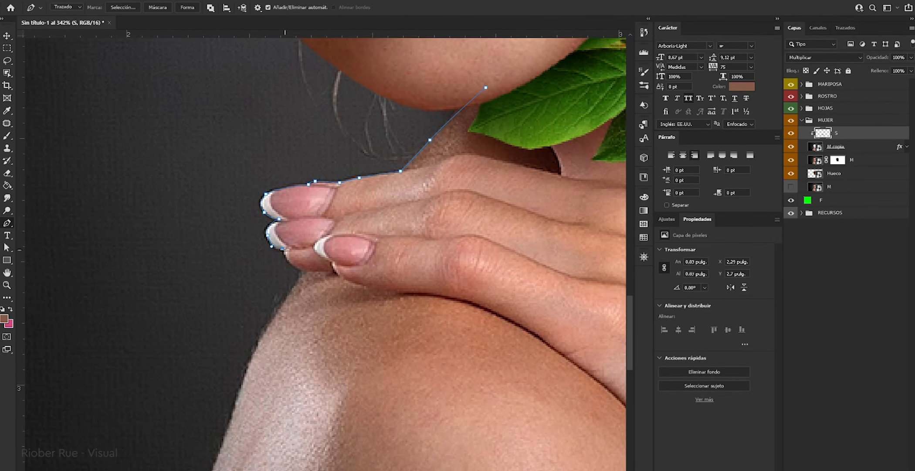
pyautogui.click(299, 271)
pyautogui.moveTo(299, 271); pyautogui.dragTo(336, 127)
pyautogui.moveTo(270, 265); pyautogui.dragTo(247, 326)
pyautogui.click(236, 364)
pyautogui.moveTo(236, 364); pyautogui.dragTo(291, 124)
pyautogui.moveTo(250, 340); pyautogui.dragTo(258, 417)
# Continue the Pen path around the forearm, ring, raised finger and thumb gap, and close it behind the leaves at the neck
pyautogui.scroll(3, 292, 283)
pyautogui.moveTo(292, 283); pyautogui.dragTo(373, 422)
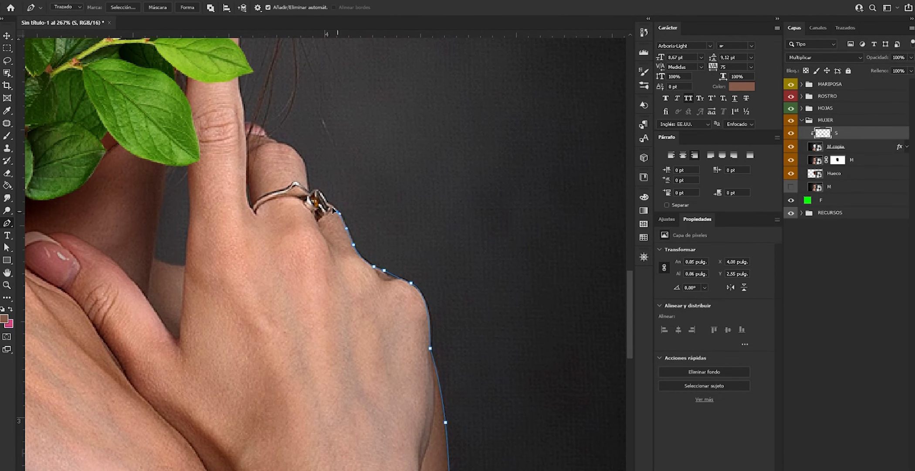
pyautogui.scroll(2, 340, 212)
pyautogui.moveTo(223, 90); pyautogui.dragTo(369, 360)
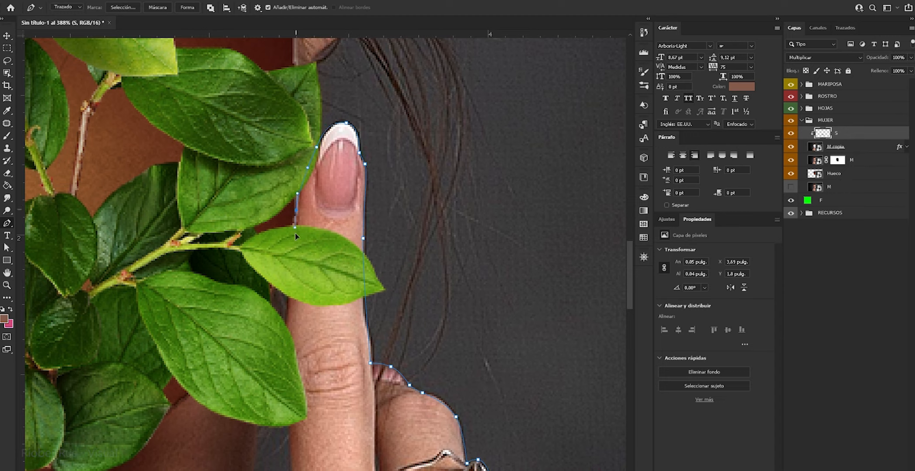
pyautogui.scroll(-4, 297, 206)
pyautogui.scroll(3, 297, 206)
pyautogui.moveTo(243, 254); pyautogui.dragTo(334, 242)
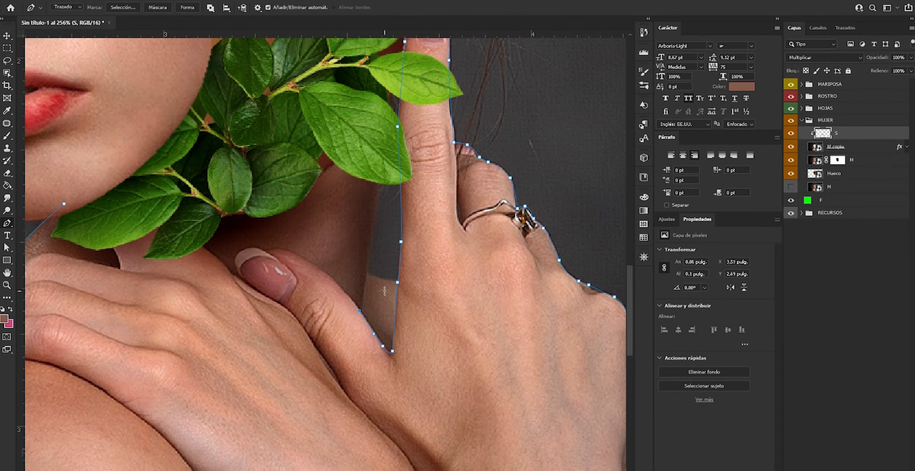
pyautogui.moveTo(387, 115); pyautogui.dragTo(498, 222)
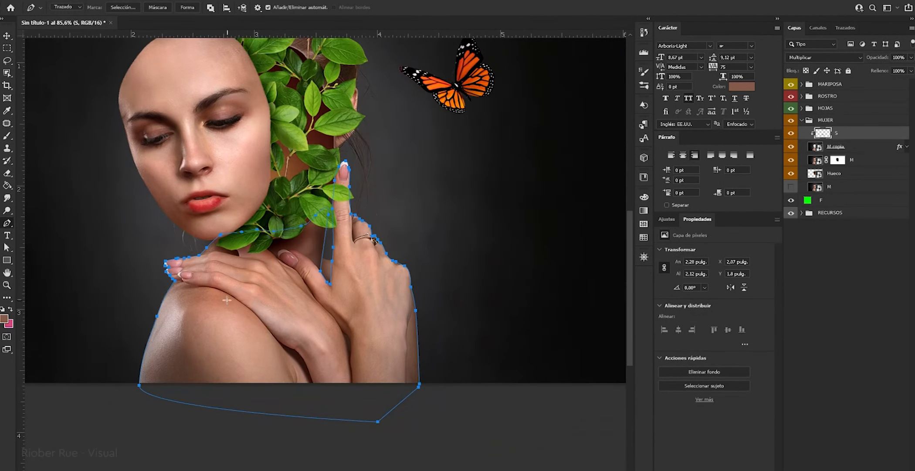
# Hide the Capa 1 silhouette layer, load its outline as a selection and select the S layer above M copia for brushing
pyautogui.click(790, 133)
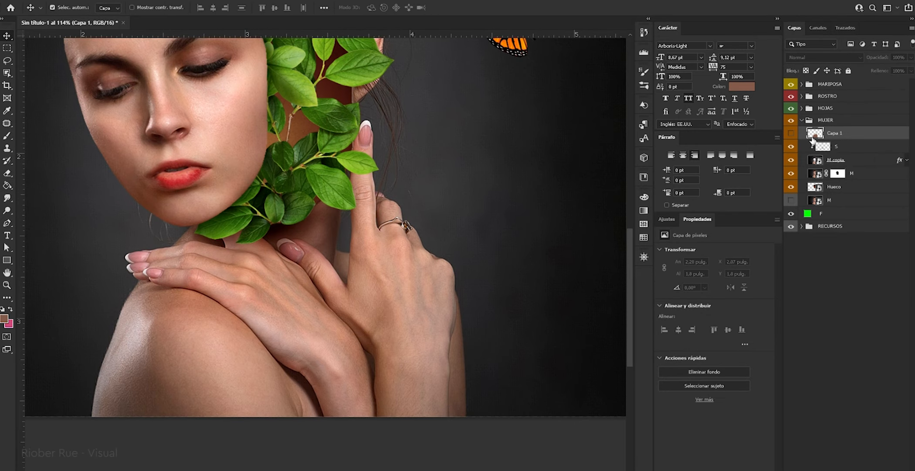
pyautogui.click(821, 146)
pyautogui.press('b')
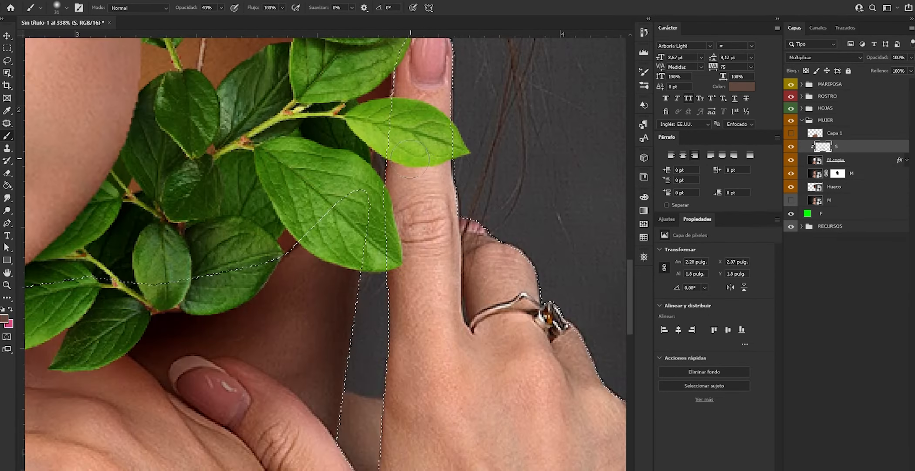
# Brush shadow on the raised finger around the overlapping leaves at 20% opacity inside the selection
pyautogui.rightClick(442, 170)
pyautogui.scroll(2, 360, 211)
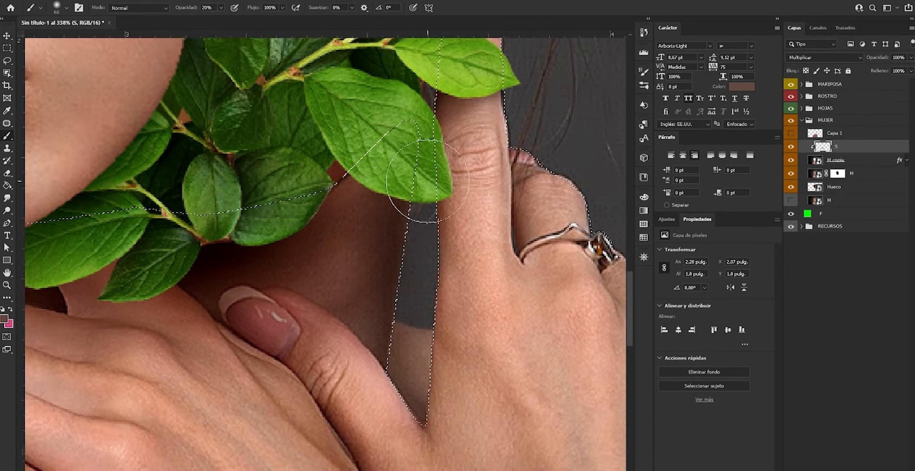
pyautogui.press('2')
pyautogui.scroll(2, 360, 211)
pyautogui.hotkey('ctrl', '0')
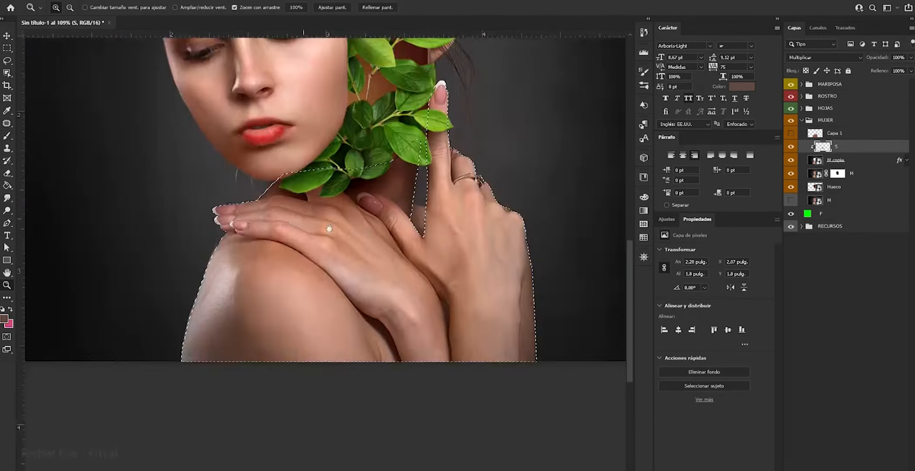
# Brush shadow on the neck and hand beneath the chin at 30% opacity
pyautogui.scroll(8, 330, 341)
pyautogui.press('1')
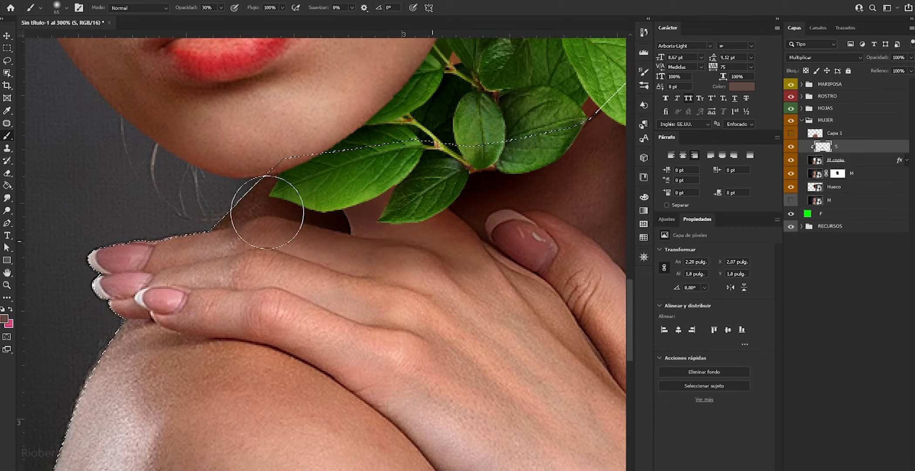
pyautogui.hotkey('ctrl', '0')
pyautogui.scroll(8, 317, 235)
# Darken the neck patch under the leaves with a very dark red-brown brush, raising the opacity to 90%
pyautogui.press('9')
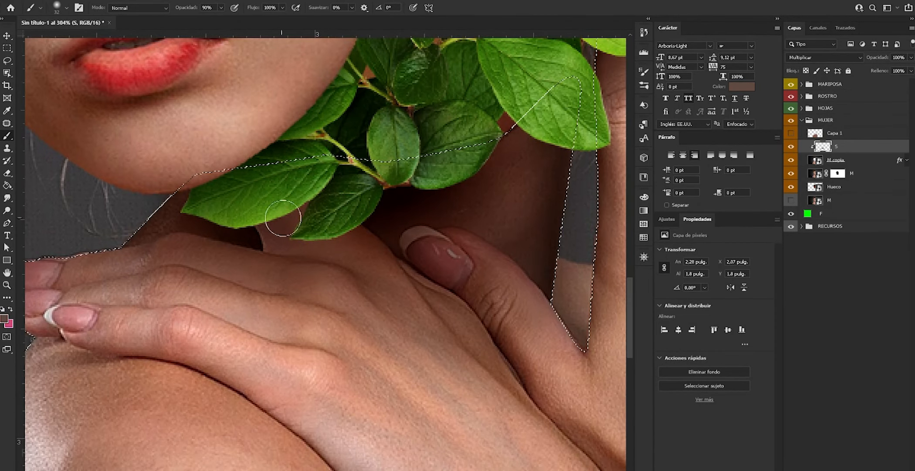
pyautogui.click(5, 318)
pyautogui.click(578, 258)
pyautogui.click(766, 150)
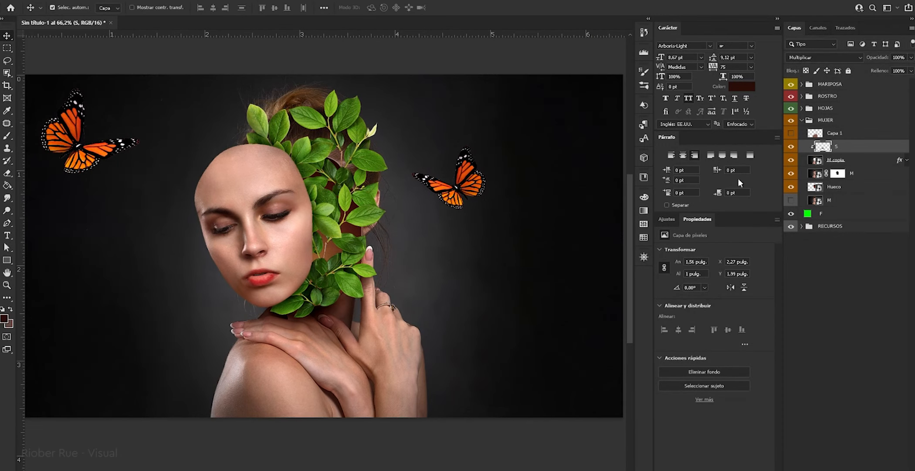
# Brush brown shadow along the chin at 30% opacity on a new clipped Multiplicar layer named S above ROSTRO copia
pyautogui.hotkey('ctrl', 'shift', 'alt', 'n')
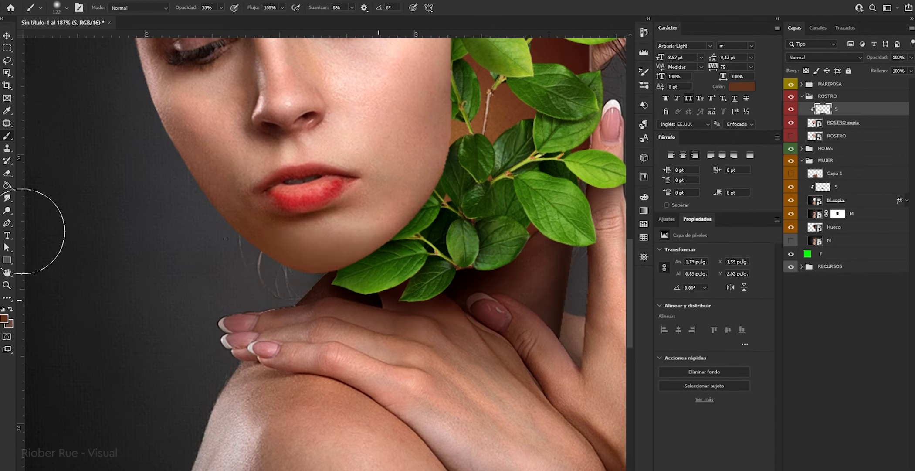
pyautogui.click(824, 58)
pyautogui.click(806, 93)
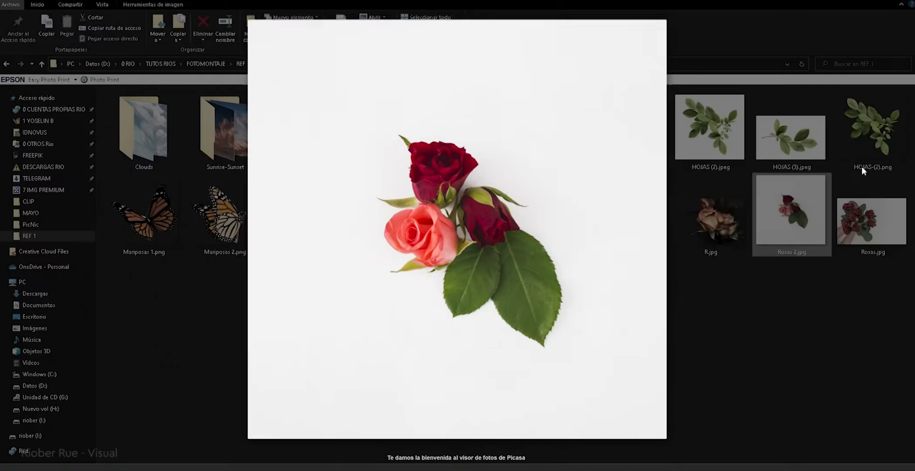
# Preview the rose and other reference images in the REF 1 folder
pyautogui.press('Right')
pyautogui.press('space')
pyautogui.press('space')
pyautogui.scroll(3, 525, 266)
pyautogui.press('space')
pyautogui.press('Right')
pyautogui.press('space')
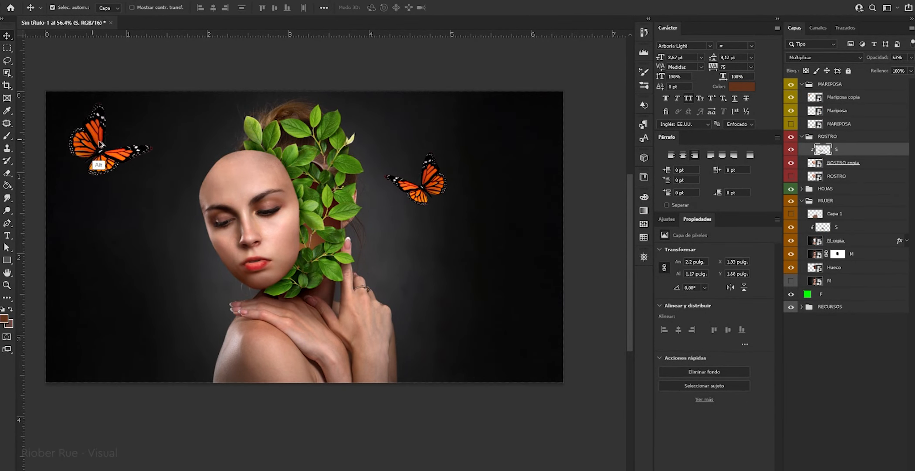
# Duplicate the butterfly beside the forehead into the image's lower-right corner, mirrored horizontally and enlarged
pyautogui.moveTo(100, 144); pyautogui.dragTo(476, 306)
pyautogui.hotkey('ctrl', 't')
pyautogui.rightClick(474, 112)
pyautogui.moveTo(536, 292); pyautogui.dragTo(540, 314)
pyautogui.press('Return')
# Apply the Desenfoque de movimiento smart filter to the Mariposa copia layer
pyautogui.click(791, 97)
pyautogui.click(791, 110)
pyautogui.click(791, 110)
pyautogui.click(791, 96)
pyautogui.click(843, 111)
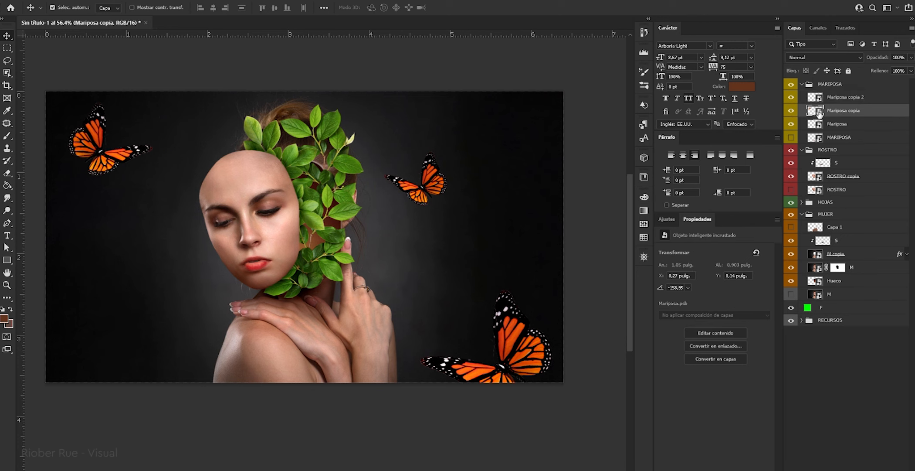
pyautogui.click(159, 0)
pyautogui.moveTo(226, 117)
pyautogui.click(92, 179)
pyautogui.press('Tab')
pyautogui.press('Return')
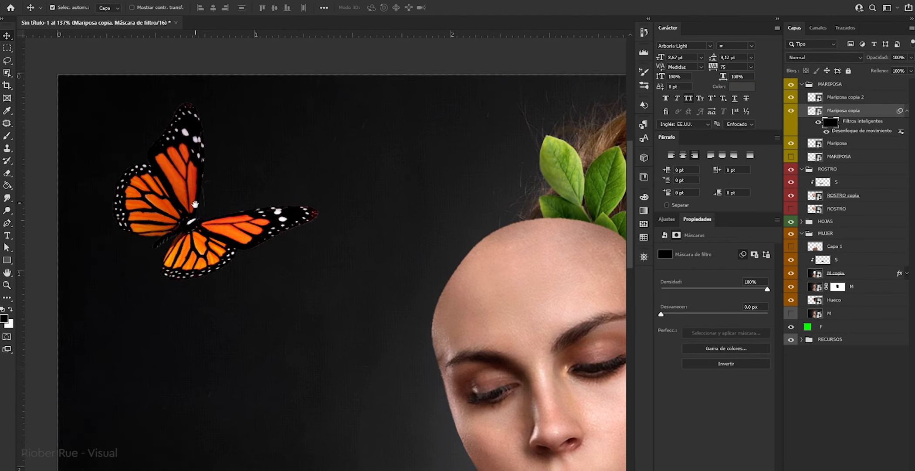
# Brush the motion blur back in over the Mariposa copia wings on the black filter mask
pyautogui.press('b')
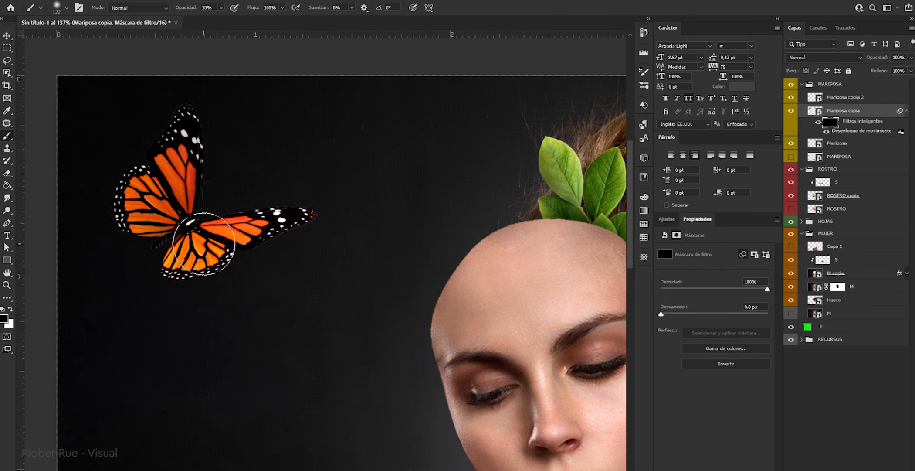
pyautogui.moveTo(144, 192)
pyautogui.mouseDown()
pyautogui.moveTo(211, 296)
pyautogui.moveTo(220, 242)
pyautogui.moveTo(82, 212)
pyautogui.mouseUp()
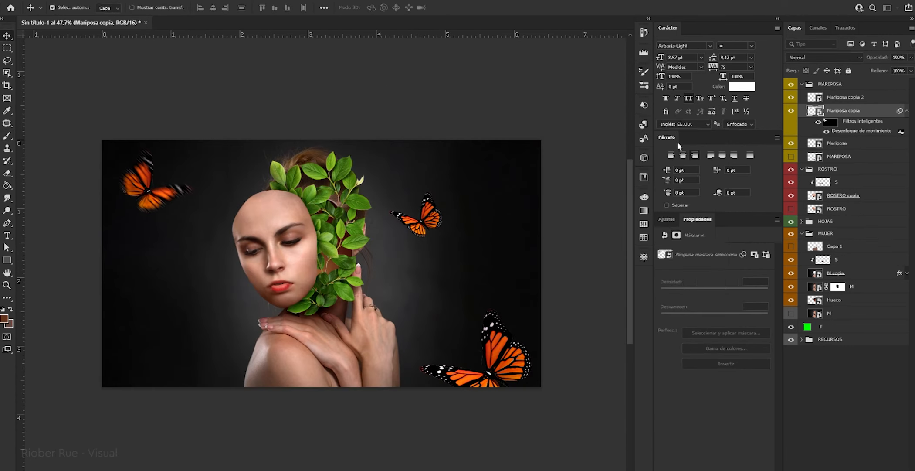
# Apply the Desenfoque de movimiento smart filter to the Mariposa copia 2 layer with a 22° angle and 30 pixels distance
pyautogui.click(690, 134)
pyautogui.hotkey('alt', ']')
pyautogui.hotkey('alt', 't')
pyautogui.click(336, 180)
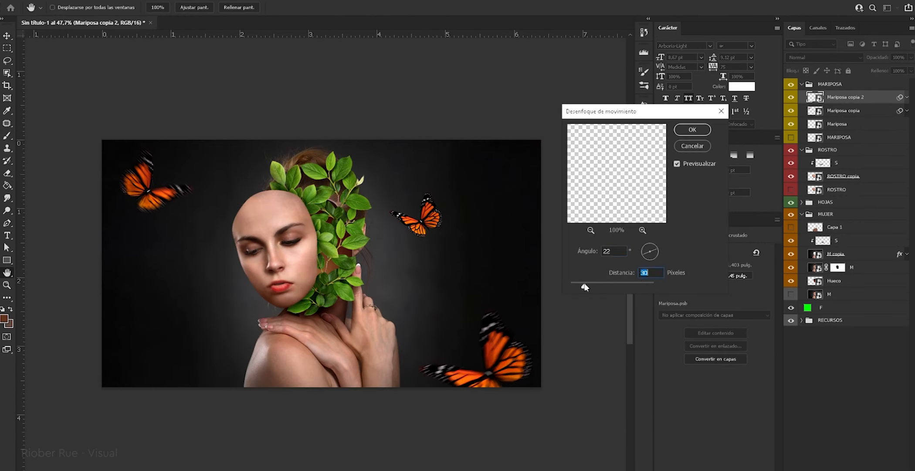
pyautogui.press('Return')
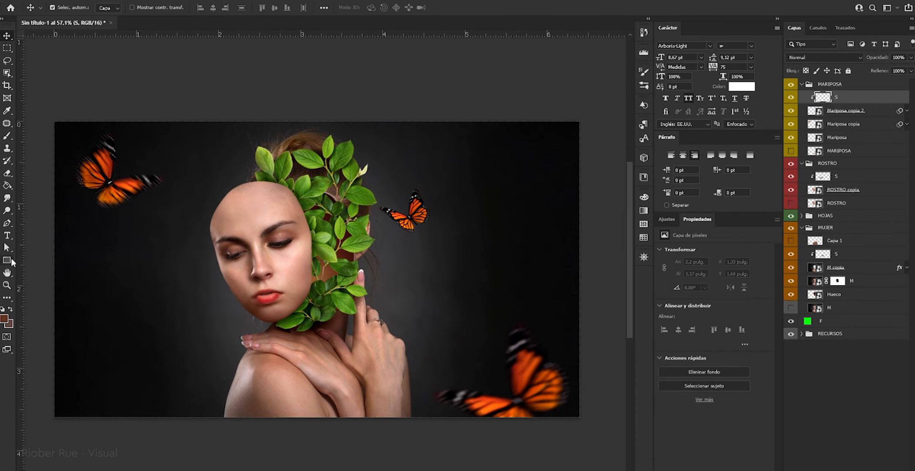
# Shade the lower-right and upper-left butterflies with dark brush strokes on separate clipped layers named S
pyautogui.press('b')
pyautogui.moveTo(470, 343); pyautogui.dragTo(400, 260)
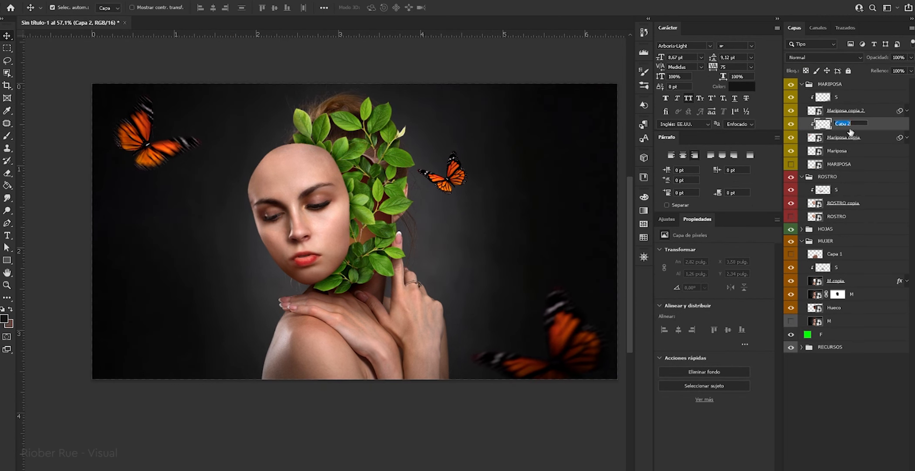
pyautogui.doubleClick(843, 126)
pyautogui.write('S')
pyautogui.click(159, 170)
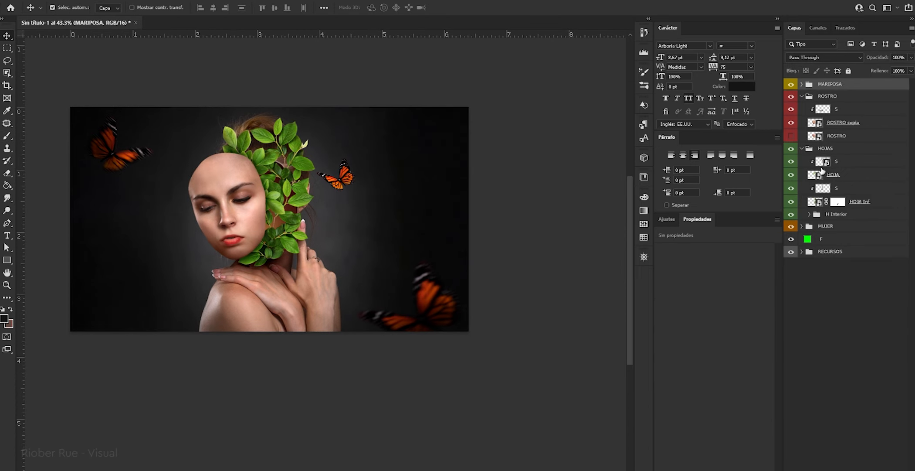
# Group all layers inside HOJAS and clip a selective color adjustment to the group, adjusting its Amarillos and Verdes
pyautogui.click(822, 161)
pyautogui.keyDown('shift'); pyautogui.click(837, 214); pyautogui.keyUp('shift')
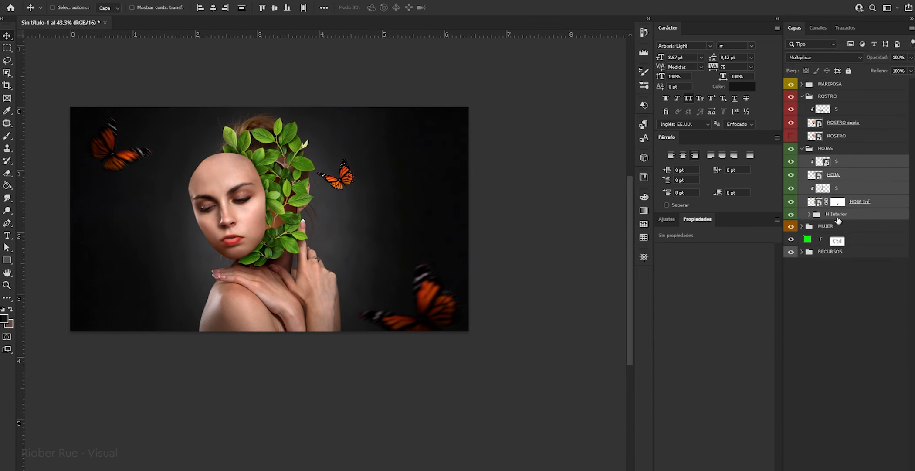
pyautogui.hotkey('ctrl', 'g')
pyautogui.click(865, 468)
pyautogui.click(855, 470)
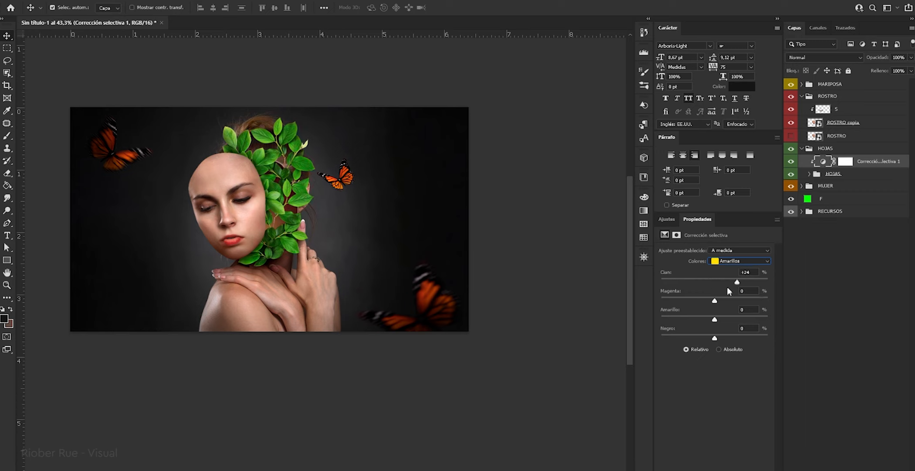
pyautogui.click(738, 261)
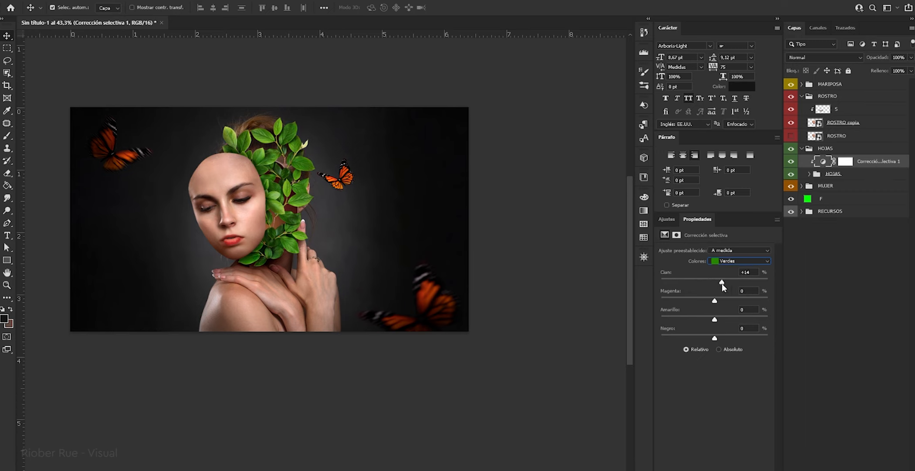
pyautogui.press('Up')
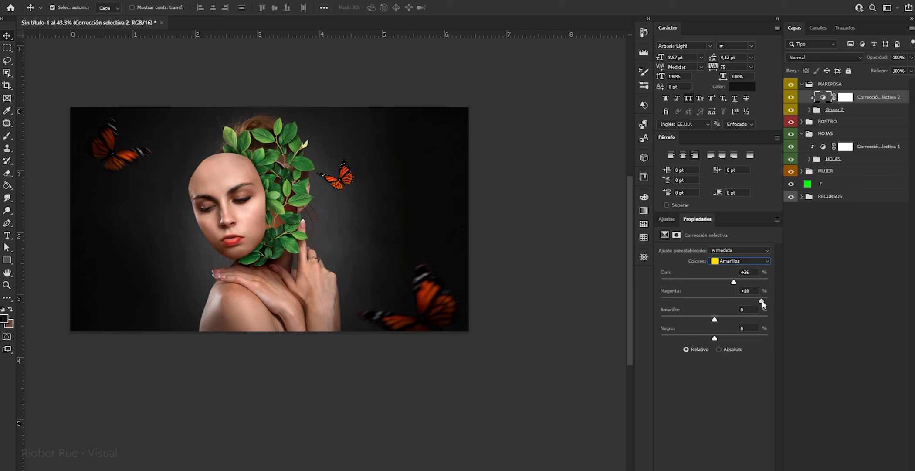
# Recolor the grouped butterflies with a clipped selective color adjustment, raising Cian and Magenta in the Amarillos
pyautogui.click(854, 383)
pyautogui.moveTo(714, 306); pyautogui.dragTo(696, 307)
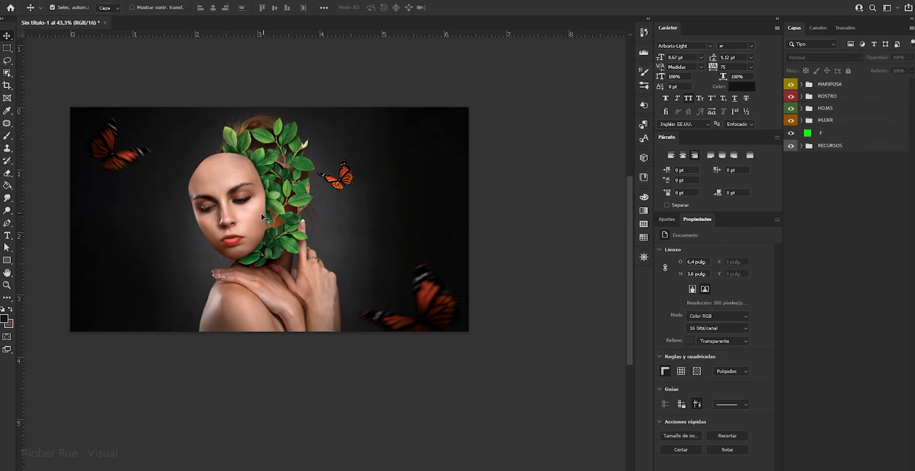
# Place the HOJA Inf branch beside the shoulder at the image's lower edge, with a mirrored copy beside the forearm
pyautogui.moveTo(853, 231); pyautogui.dragTo(853, 232)
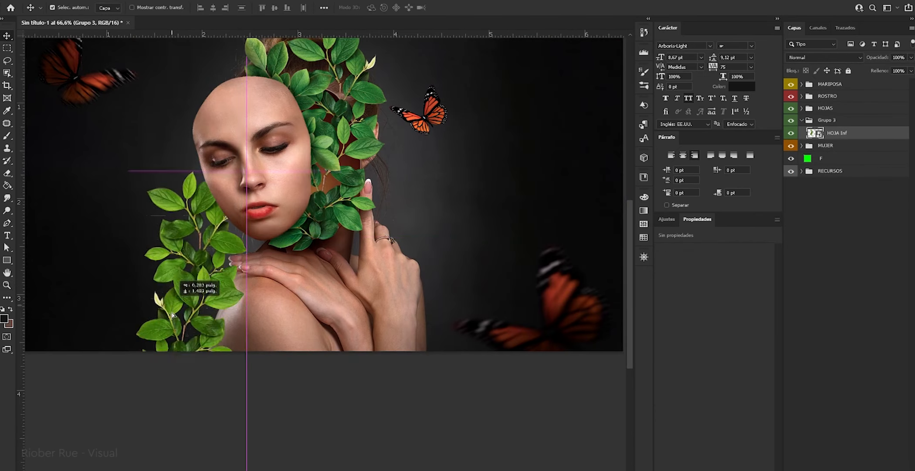
pyautogui.moveTo(174, 301); pyautogui.dragTo(190, 352)
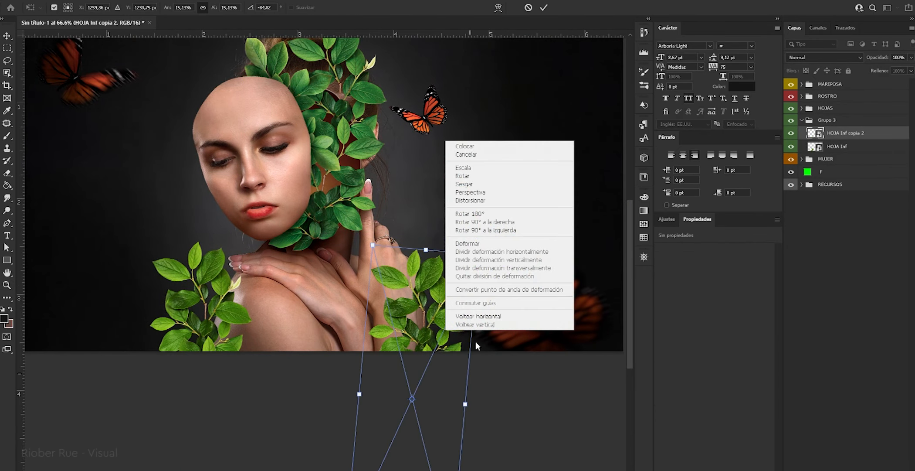
pyautogui.click(476, 327)
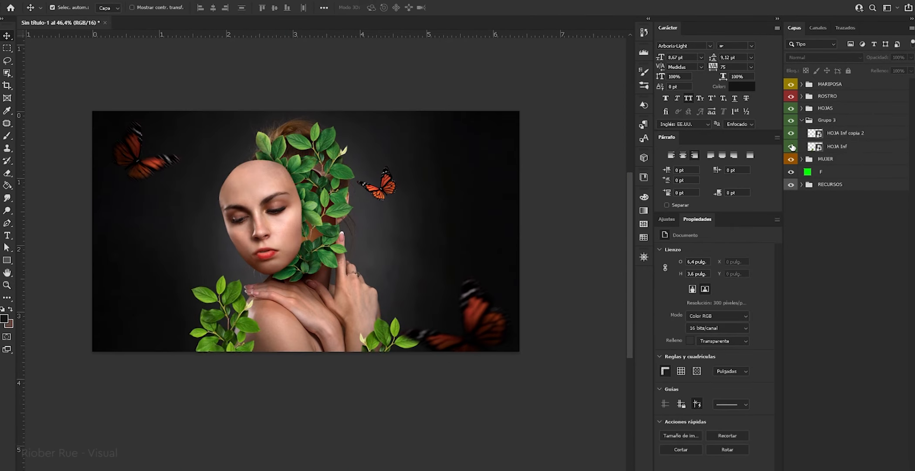
# Reduce and reposition the HOJA Inf copia 2 branch at the lower edge beside the forearm
pyautogui.scroll(5, 304, 230)
pyautogui.click(846, 133)
pyautogui.scroll(-2, 305, 231)
pyautogui.hotkey('ctrl', 't')
pyautogui.moveTo(484, 321); pyautogui.dragTo(492, 328)
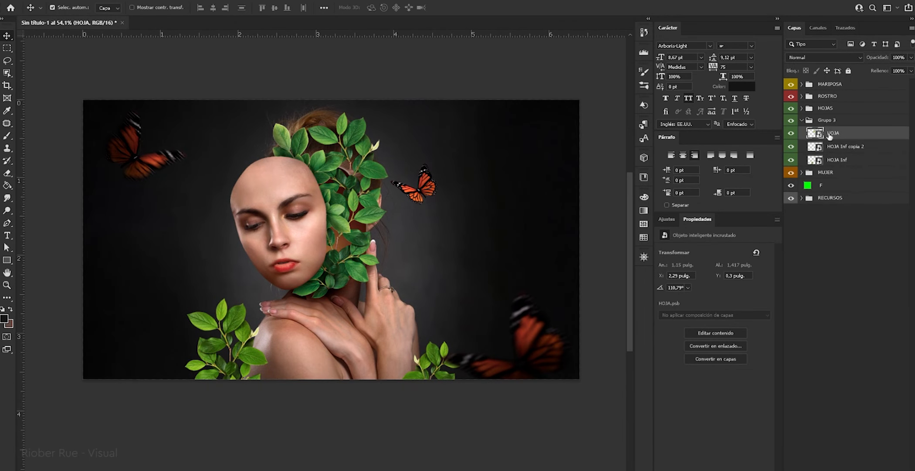
# Place the HOJA branch in the image's lower-left corner, transformed so it runs off the edge
pyautogui.moveTo(183, 305); pyautogui.dragTo(210, 246)
pyautogui.moveTo(109, 296); pyautogui.dragTo(118, 320)
pyautogui.press('Return')
# Duplicate the corner HOJA branch, flip it and fit the copy into the image's upper-right corner
pyautogui.hotkey('ctrl', 'j')
pyautogui.hotkey('ctrl', 't')
pyautogui.rightClick(116, 337)
pyautogui.click(152, 318)
pyautogui.moveTo(505, 168); pyautogui.dragTo(567, 155)
pyautogui.moveTo(479, 178); pyautogui.dragTo(484, 198)
pyautogui.moveTo(582, 146); pyautogui.dragTo(562, 146)
pyautogui.press('Return')
# Group the four new branch layers and place a copy of the Corrección selectiva 1 adjustment above that group
pyautogui.keyDown('shift'); pyautogui.click(837, 174); pyautogui.keyUp('shift')
pyautogui.hotkey('ctrl', 'g')
pyautogui.click(802, 108)
pyautogui.click(809, 134)
pyautogui.click(349, 266)
pyautogui.click(867, 121)
pyautogui.hotkey('ctrl', 'j')
pyautogui.moveTo(861, 121); pyautogui.dragTo(854, 103)
pyautogui.click(801, 121)
pyautogui.moveTo(840, 108); pyautogui.dragTo(837, 143)
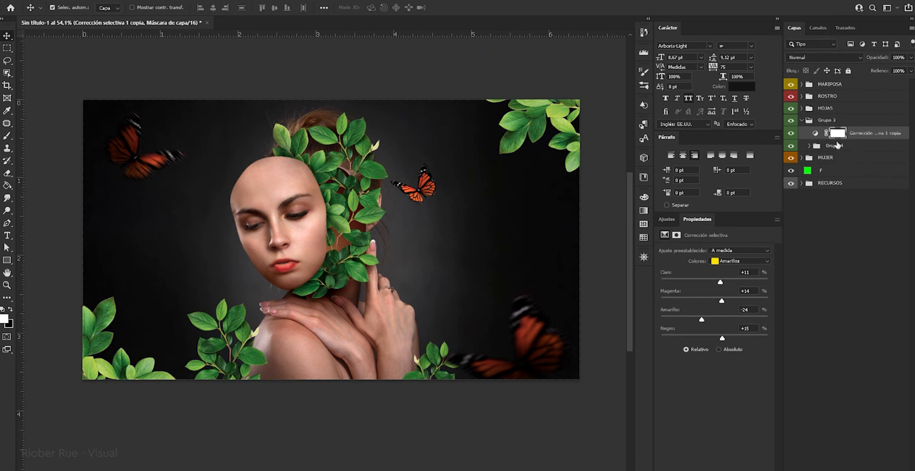
# Apply a Desenfoque gaussiano smart filter of 2,4 pixels to the HOJA copia 2 layer
pyautogui.click(809, 145)
pyautogui.click(849, 158)
pyautogui.click(162, 1)
pyautogui.moveTo(218, 115)
pyautogui.click(105, 179)
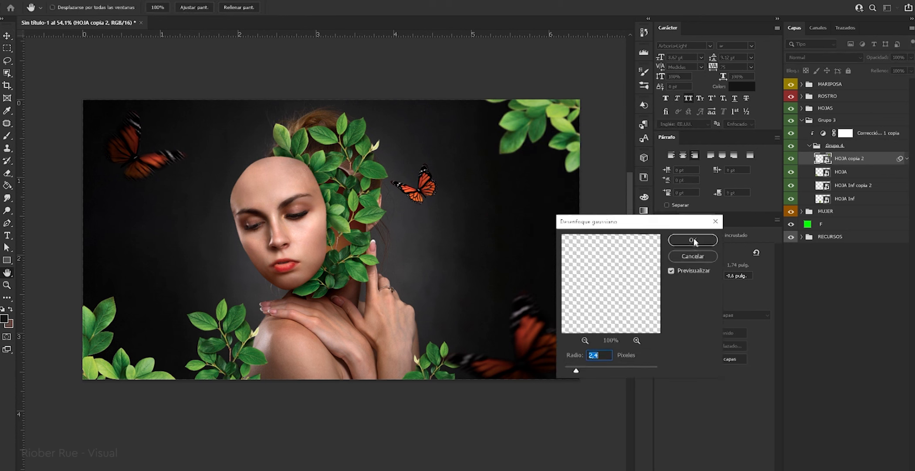
pyautogui.click(695, 242)
# Reposition the HOJA branch in the lower-left corner and apply the Desenfoque gaussiano smart filter to it
pyautogui.moveTo(106, 342); pyautogui.dragTo(122, 317)
pyautogui.hotkey('ctrl', 't')
pyautogui.press('Return')
pyautogui.click(165, 1)
pyautogui.click(333, 179)
pyautogui.click(692, 240)
pyautogui.click(907, 158)
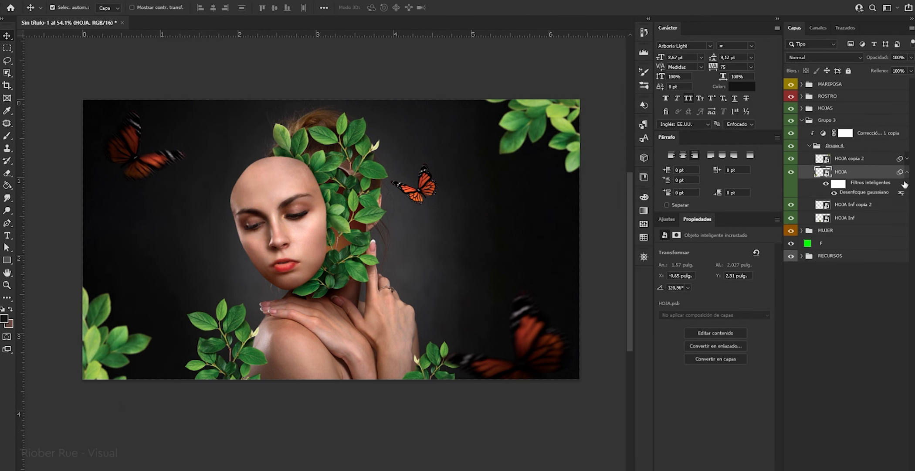
# Group the two blurred corner branches and name the group HOJAS contorno
pyautogui.hotkey('ctrl', 'g')
pyautogui.doubleClick(834, 157)
pyautogui.write('hoJAS contorno')
pyautogui.press('Return')
# Darken both corner branches with broad black brush strokes on a new layer clipped to HOJAS contorno
pyautogui.hotkey('ctrl', 'shift', 'alt', 'n')
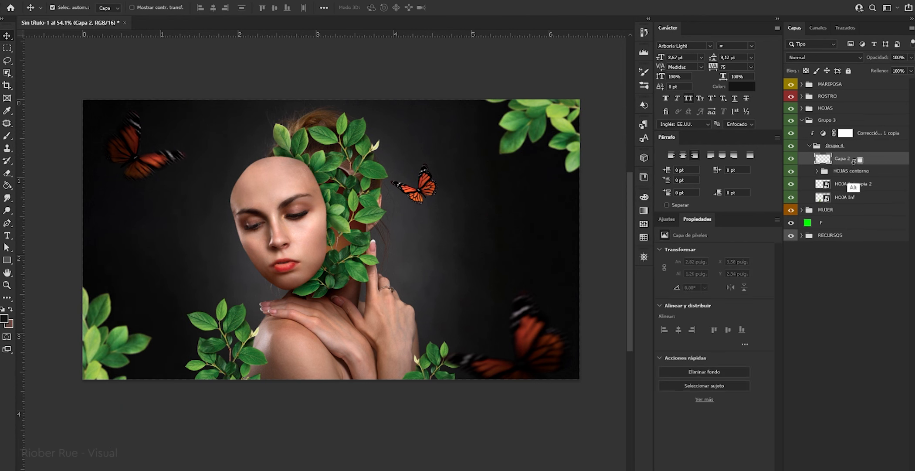
pyautogui.moveTo(562, 122); pyautogui.dragTo(511, 68)
pyautogui.moveTo(87, 322); pyautogui.dragTo(64, 368)
pyautogui.click(823, 58)
pyautogui.click(804, 85)
pyautogui.moveTo(522, 114); pyautogui.dragTo(566, 135)
pyautogui.moveTo(83, 394); pyautogui.dragTo(38, 367)
pyautogui.moveTo(81, 293); pyautogui.dragTo(127, 340)
# Group the HOJA Inf and HOJA Inf copia 2 layers under the name HOJAS
pyautogui.press('v')
pyautogui.rightClick(444, 286)
pyautogui.click(463, 291)
pyautogui.moveTo(351, 327); pyautogui.dragTo(361, 327)
pyautogui.click(848, 197)
pyautogui.keyDown('ctrl'); pyautogui.click(851, 184); pyautogui.keyUp('ctrl')
pyautogui.hotkey('ctrl', 'g')
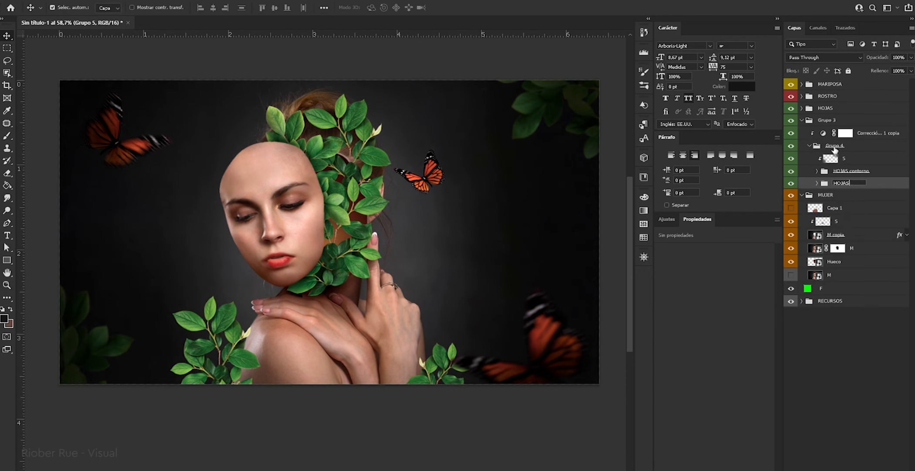
# Brush black shading along the base of the lower branches on a new clipped layer set to Multiplicar
pyautogui.hotkey('ctrl', 'shift', 'alt', 'n')
pyautogui.hotkey('ctrl', 'alt', 'g')
pyautogui.moveTo(187, 363)
pyautogui.mouseDown()
pyautogui.moveTo(233, 367)
pyautogui.moveTo(250, 280)
pyautogui.mouseUp()
pyautogui.press('b')
pyautogui.click(824, 57)
pyautogui.click(803, 90)
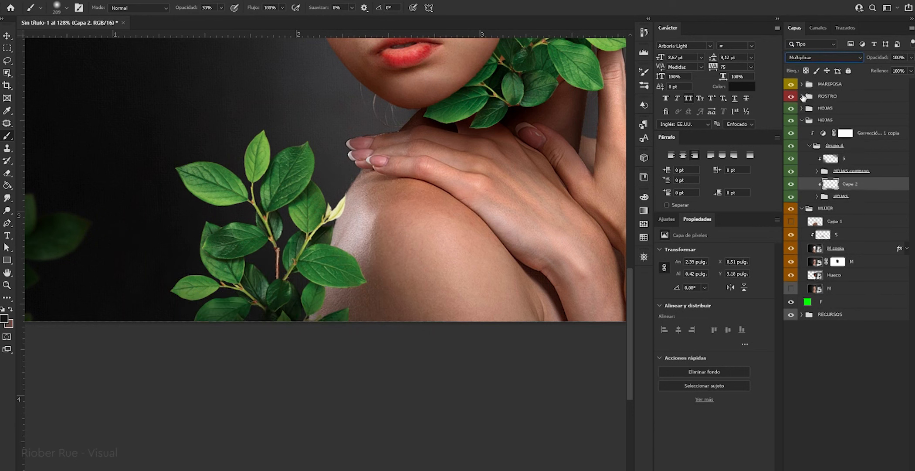
pyautogui.moveTo(203, 342); pyautogui.dragTo(323, 338)
pyautogui.hscroll(5, 349, 322)
pyautogui.scroll(-1, 440, 303)
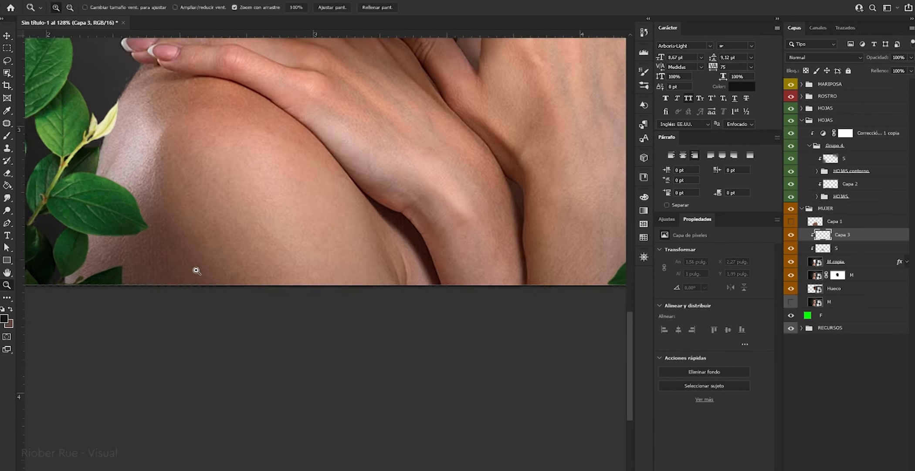
# Outline the shoulder and forearm with the Pen tool, convert the path to a selection and show the HOJAS group again
pyautogui.scroll(-3, 194, 267)
pyautogui.scroll(4, 236, 179)
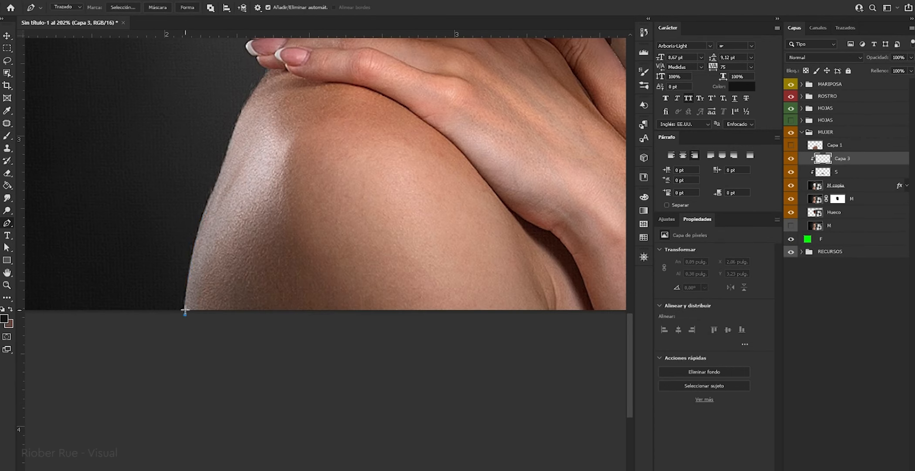
pyautogui.hscroll(5, 303, 155)
pyautogui.click(448, 123)
pyautogui.click(468, 286)
pyautogui.hscroll(-5, 69, 261)
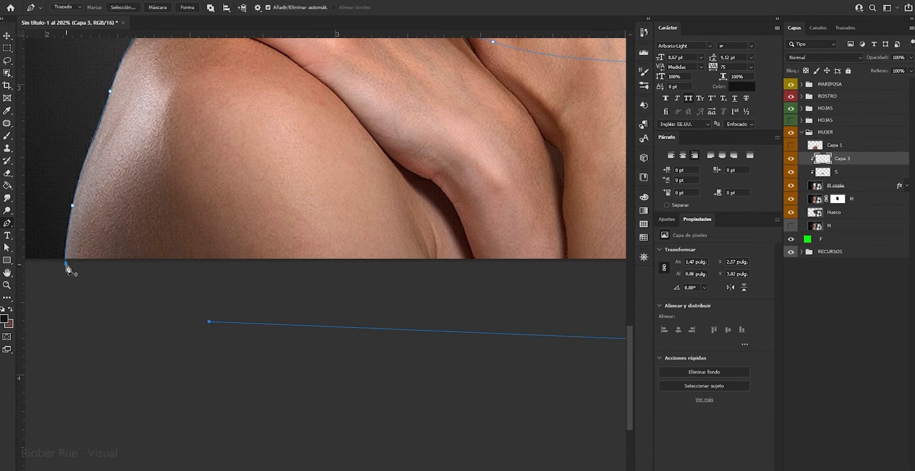
pyautogui.hotkey('ctrl', 'Return')
pyautogui.press('z')
pyautogui.hotkey('ctrl', '0')
pyautogui.click(372, 272)
pyautogui.press('p')
pyautogui.click(791, 120)
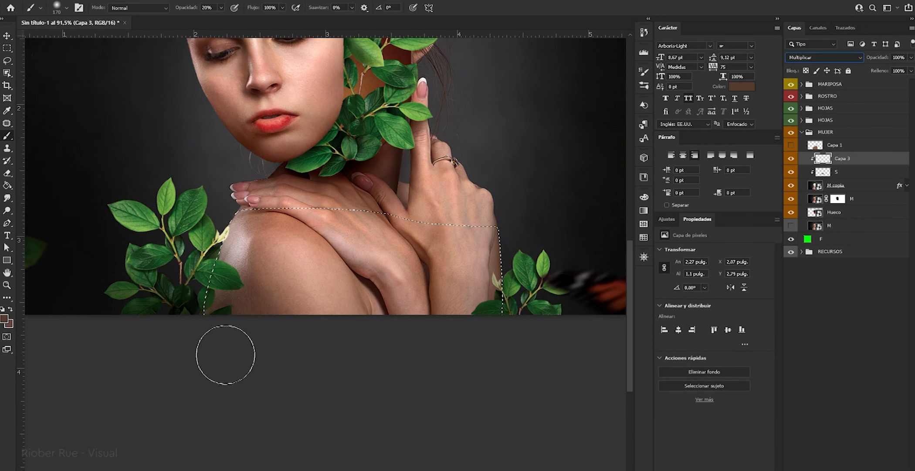
# Paint a soft leaf shadow on the shoulder at 20% opacity on Capa 3 in Multiplicar, refining it with the Eraser
pyautogui.press('[')
pyautogui.press('[')
pyautogui.press('[')
pyautogui.press('[')
pyautogui.press('[')
pyautogui.press('[')
pyautogui.press('[')
pyautogui.scroll(5, 200, 298)
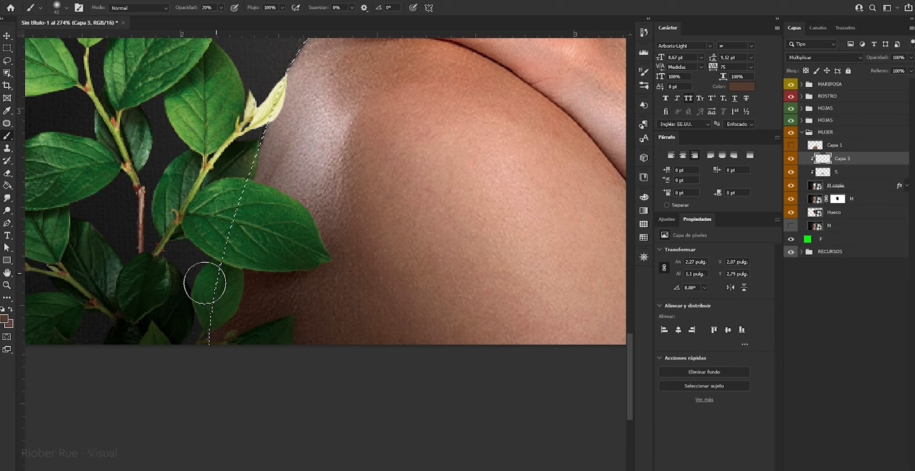
pyautogui.scroll(-2, 204, 283)
pyautogui.keyDown('alt'); pyautogui.click(263, 226); pyautogui.keyUp('alt')
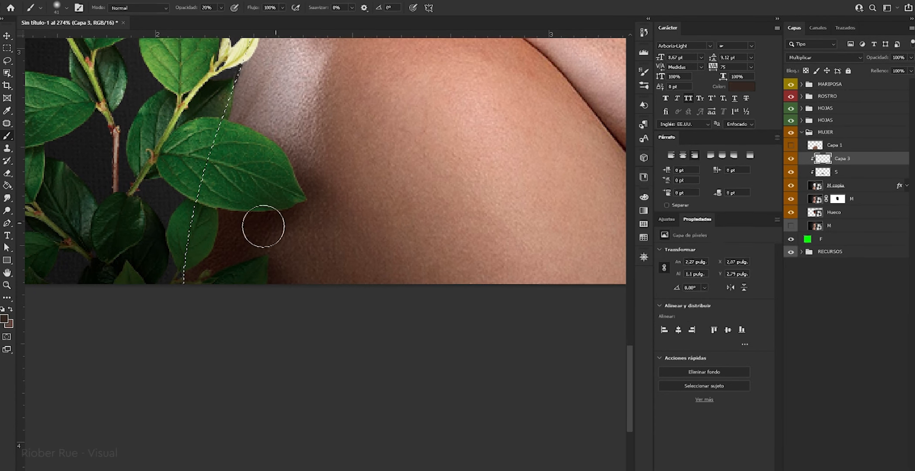
pyautogui.scroll(2, 397, 166)
pyautogui.press('e')
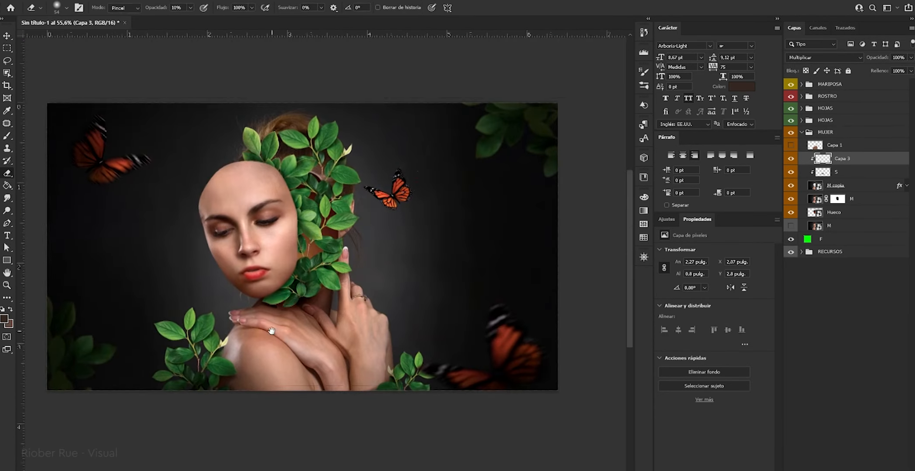
# Add a selective color adjustment above the MUJER group, setting Neutros to Cian +9 and Magenta -6
pyautogui.click(801, 132)
pyautogui.click(825, 131)
pyautogui.click(867, 469)
pyautogui.moveTo(715, 282); pyautogui.dragTo(711, 283)
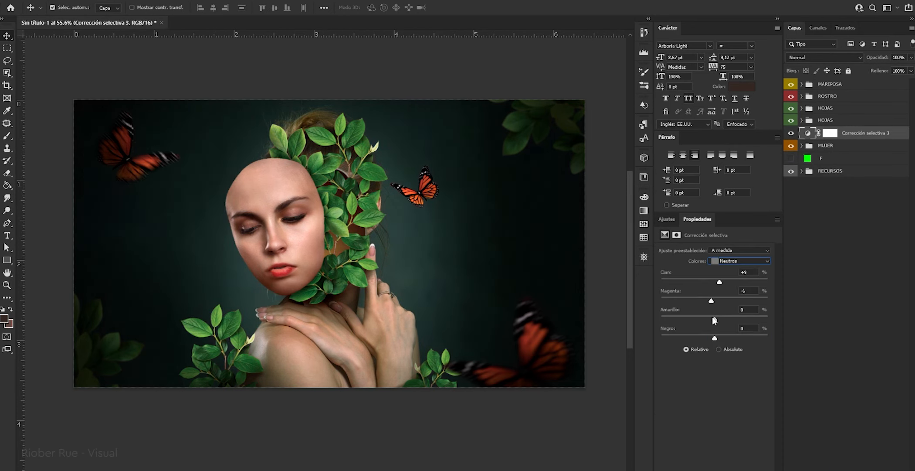
pyautogui.click(789, 138)
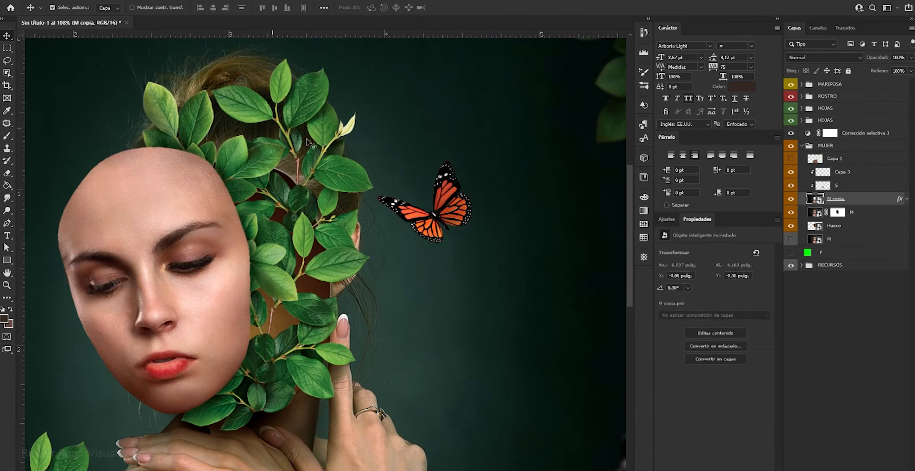
# Rename the new clipped shading layer in the MUJER group as S Cabeza
pyautogui.doubleClick(839, 171)
pyautogui.write('S Cabeza')
pyautogui.press('Return')
# Set the S Cabeza layer to Multiplicar and paint dark leaf shadows over the hair at 20% opacity
pyautogui.scroll(5, 377, 145)
pyautogui.press('b')
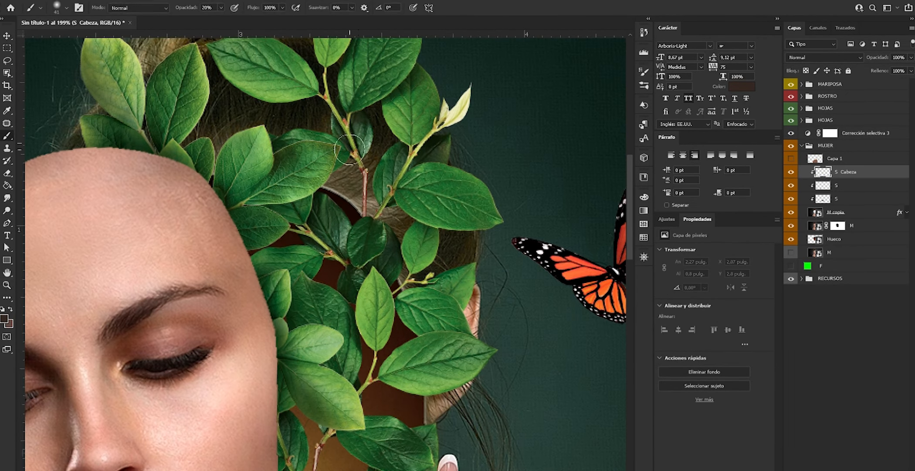
pyautogui.click(823, 57)
pyautogui.click(802, 84)
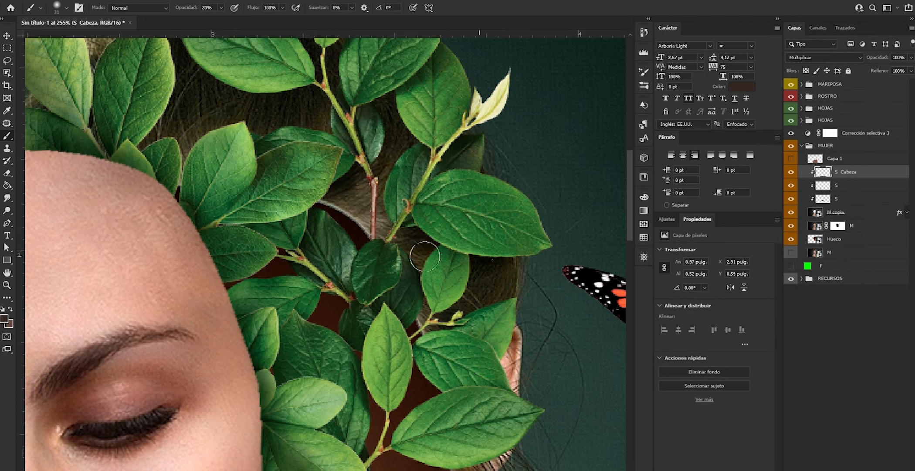
pyautogui.scroll(5, 269, 83)
pyautogui.hscroll(-5, 269, 83)
pyautogui.hscroll(5, 110, 269)
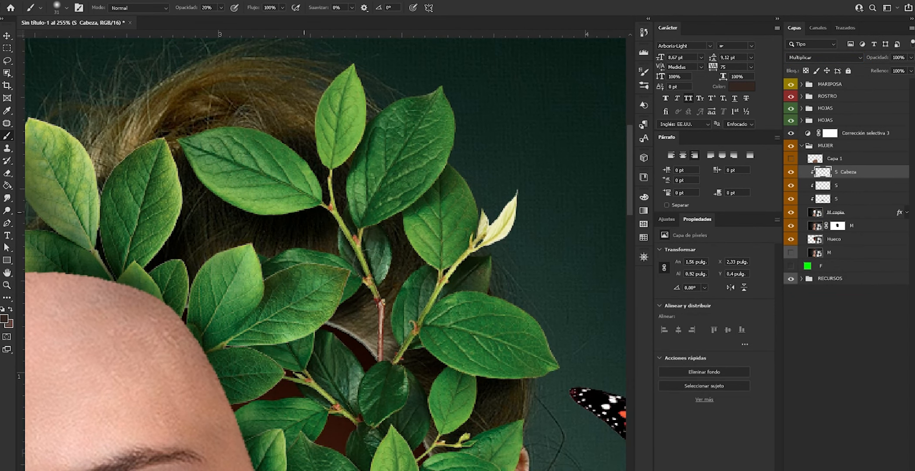
pyautogui.scroll(-10, 451, 118)
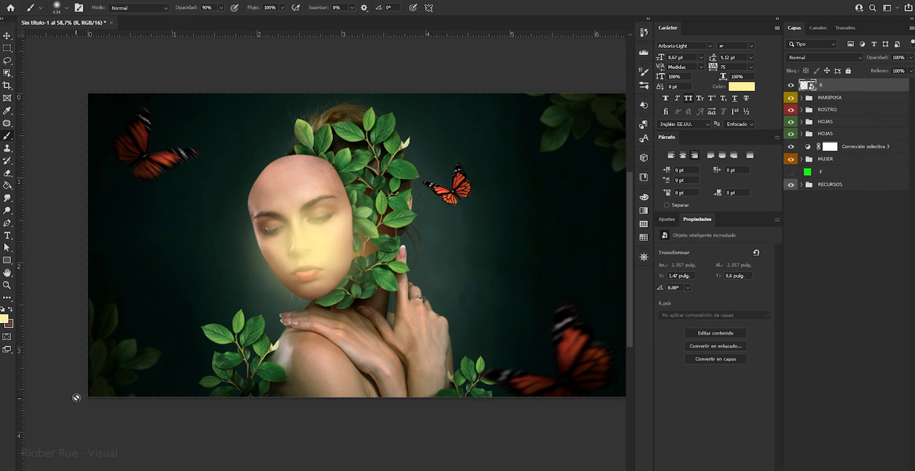
# Set the R glow layer to Aclarar at 48% opacity, enlarge it to about 2,8 inches and stack it below the ROSTRO group
pyautogui.click(823, 57)
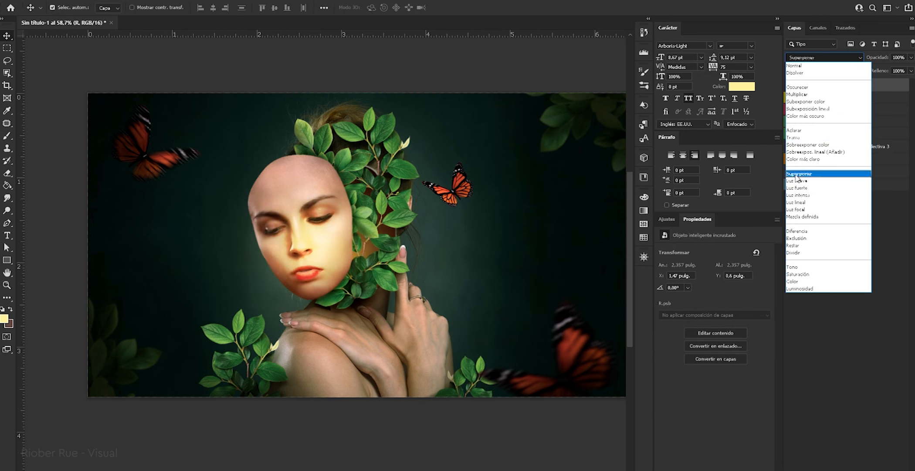
pyautogui.click(806, 131)
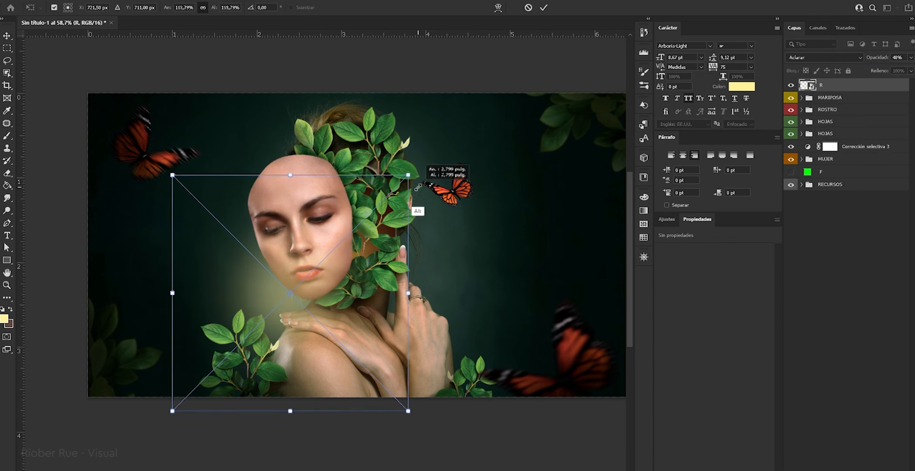
pyautogui.press('Return')
pyautogui.moveTo(828, 85); pyautogui.dragTo(835, 115)
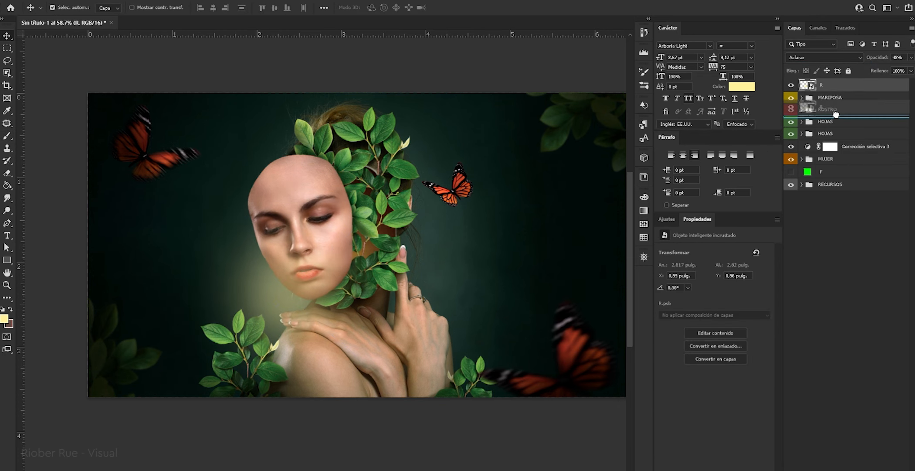
# Reposition the R glow near the mask's edge and place it in a masked group named Resplandor interior below the ROSTRO group
pyautogui.hotkey('ctrl', 't')
pyautogui.moveTo(333, 285); pyautogui.dragTo(345, 237)
pyautogui.press('Return')
pyautogui.hotkey('ctrl', 'g')
pyautogui.doubleClick(828, 108)
pyautogui.write('Resplandor interior')
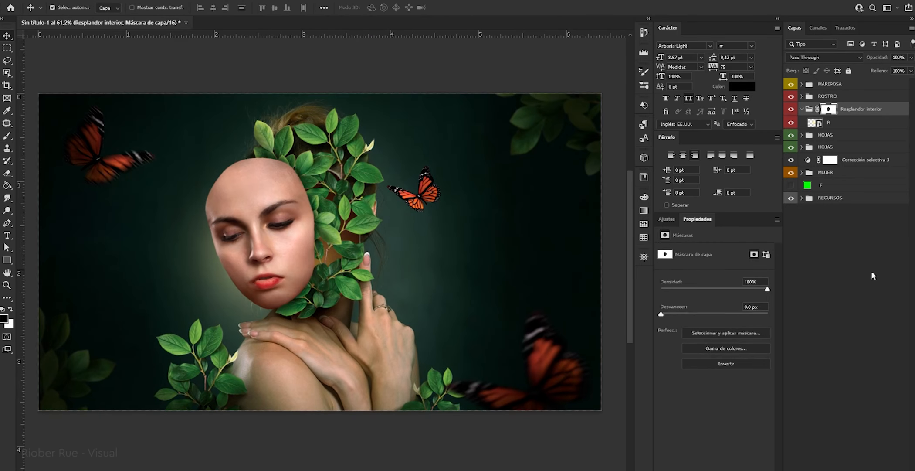
# Create a gray smart object layer named RUIDO in Superponer mode above all groups and apply the Añadir ruido filter
pyautogui.hotkey('ctrl', 'shift', 'n')
pyautogui.write('RUIDO')
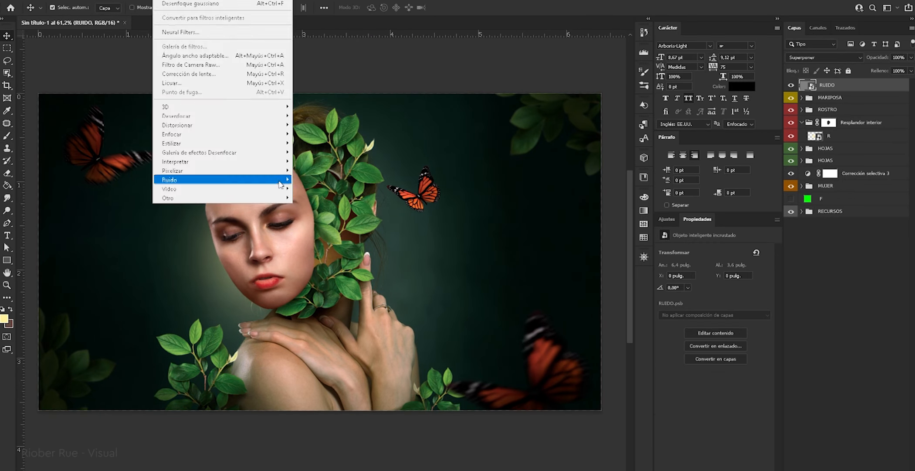
pyautogui.moveTo(192, 178)
pyautogui.click(117, 179)
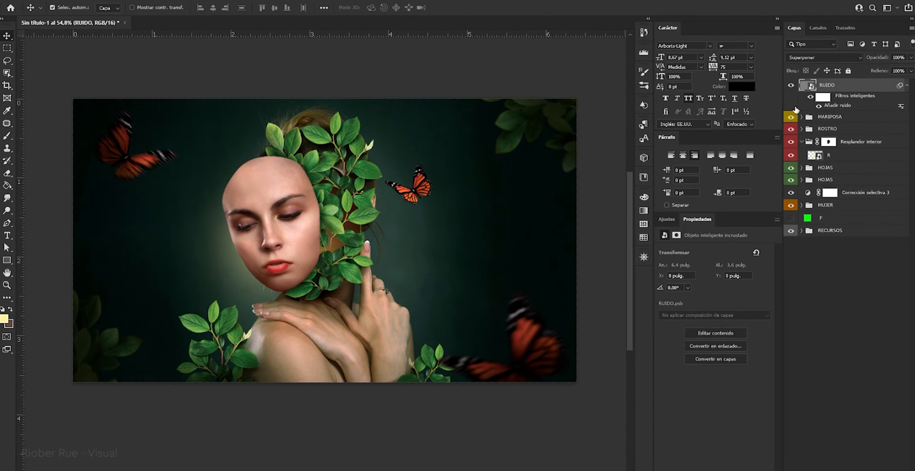
# With RUIDO hidden, stamp the visible artwork below it as a smart object layer named DESENFOQUE
pyautogui.click(839, 285)
pyautogui.hotkey('ctrl', 'shift', 'alt', 'e')
pyautogui.doubleClick(828, 118)
pyautogui.write('d')
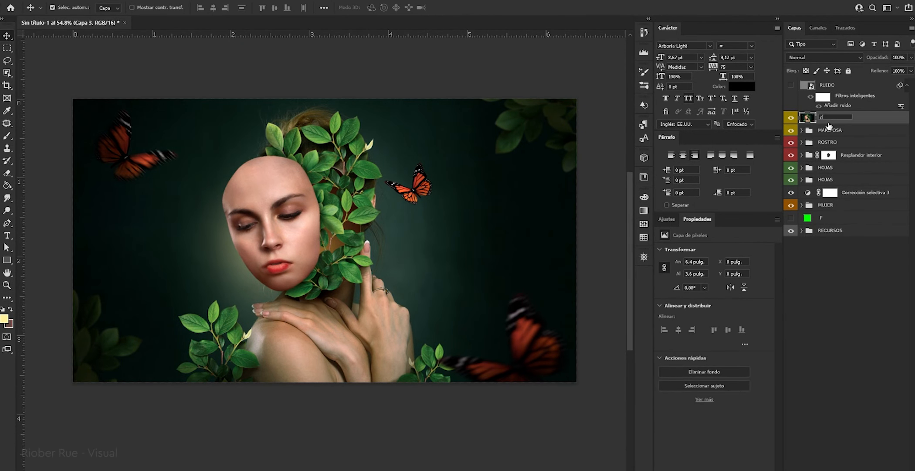
pyautogui.rightClick(831, 117)
pyautogui.click(835, 123)
# Apply a Desenfoque radial smart filter to the DESENFOQUE layer
pyautogui.click(162, 2)
pyautogui.moveTo(192, 116)
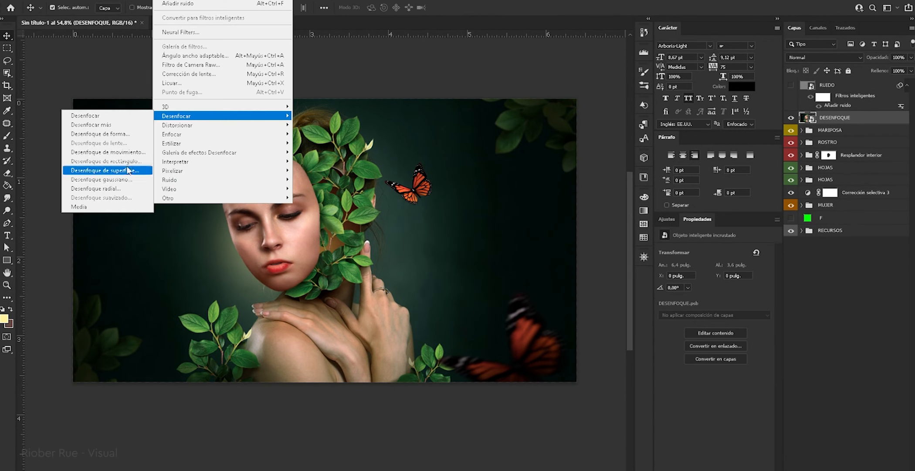
pyautogui.click(130, 170)
pyautogui.click(405, 183)
pyautogui.click(487, 134)
# Fill the DESENFOQUE filter mask with a black-and-white radial gradient so the blur spares the woman and affects the outer edges
pyautogui.click(7, 185)
pyautogui.click(48, 187)
pyautogui.moveTo(336, 233); pyautogui.dragTo(623, 234)
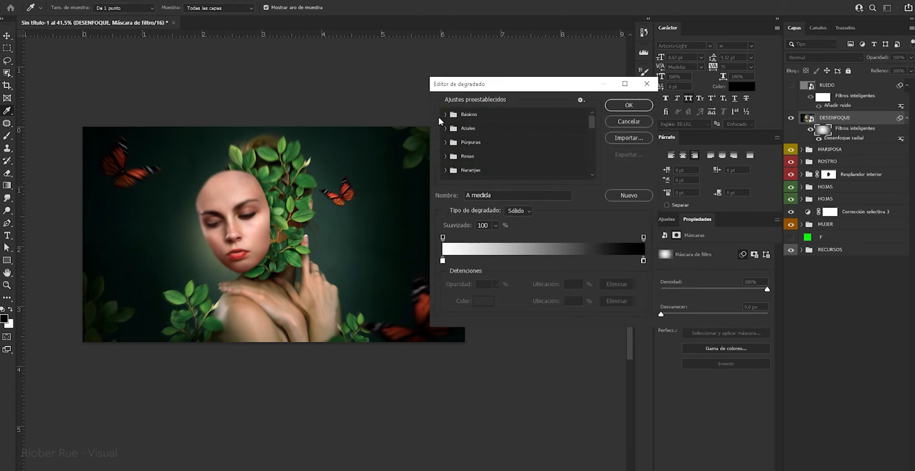
pyautogui.press('Return')
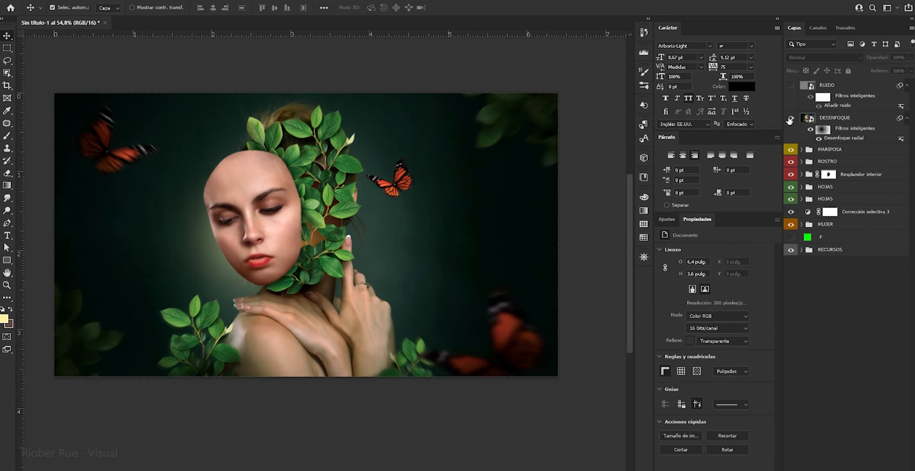
pyautogui.moveTo(237, 191); pyautogui.dragTo(337, 188)
pyautogui.moveTo(329, 268); pyautogui.dragTo(341, 202)
pyautogui.moveTo(457, 207); pyautogui.dragTo(308, 200)
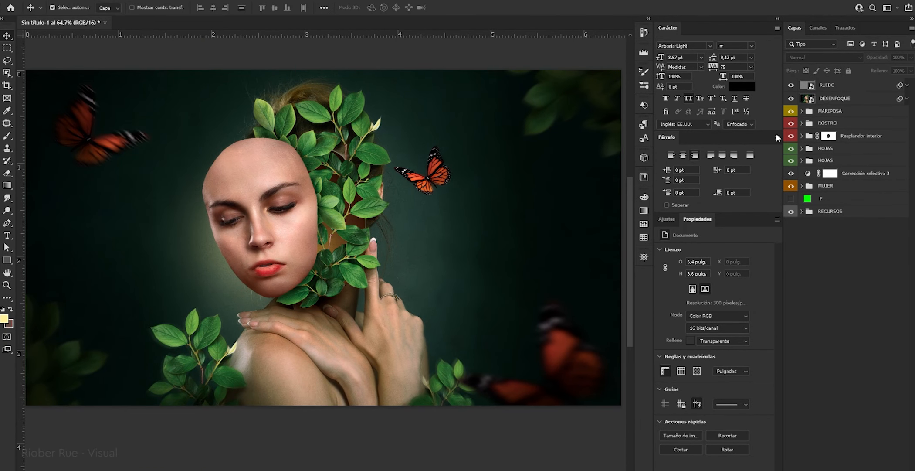